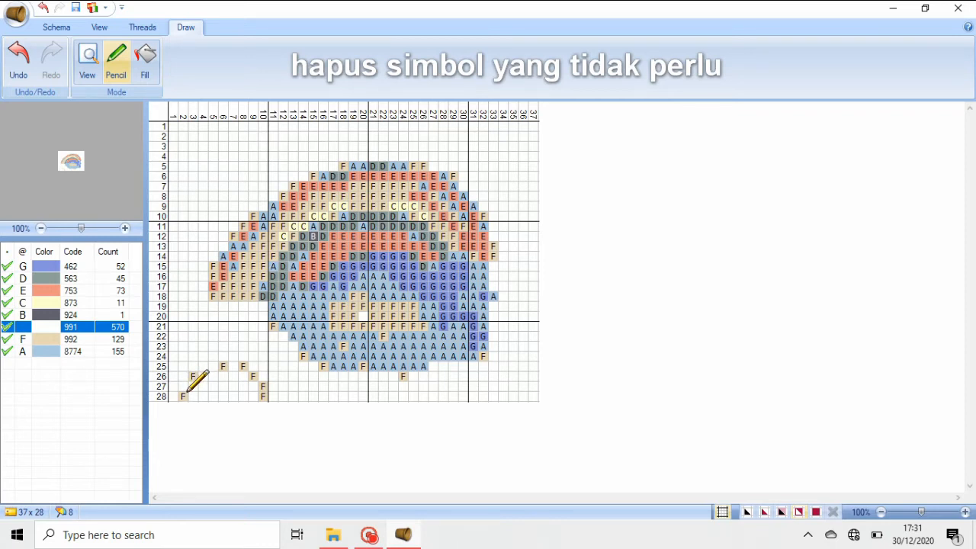
Erase the stray F stitches in rows 25 to 28 below the rainbow using the blank thread 991.
{"action": "left_click", "coordinate": [183, 396]}
{"action": "left_click", "coordinate": [193, 376]}
{"action": "left_click", "coordinate": [222, 366]}
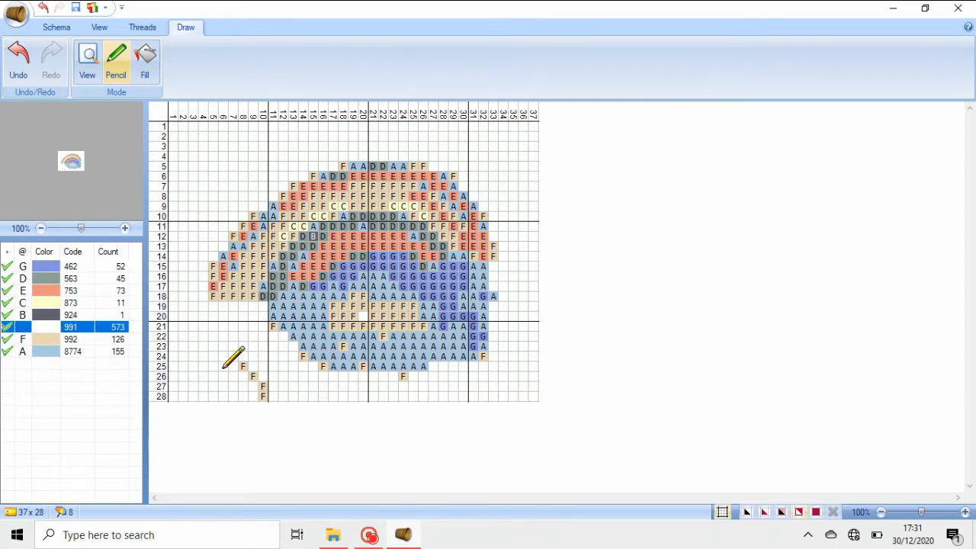
{"action": "left_click", "coordinate": [244, 367]}
{"action": "left_click", "coordinate": [253, 377]}
{"action": "left_click", "coordinate": [263, 386]}
{"action": "left_click", "coordinate": [263, 396]}
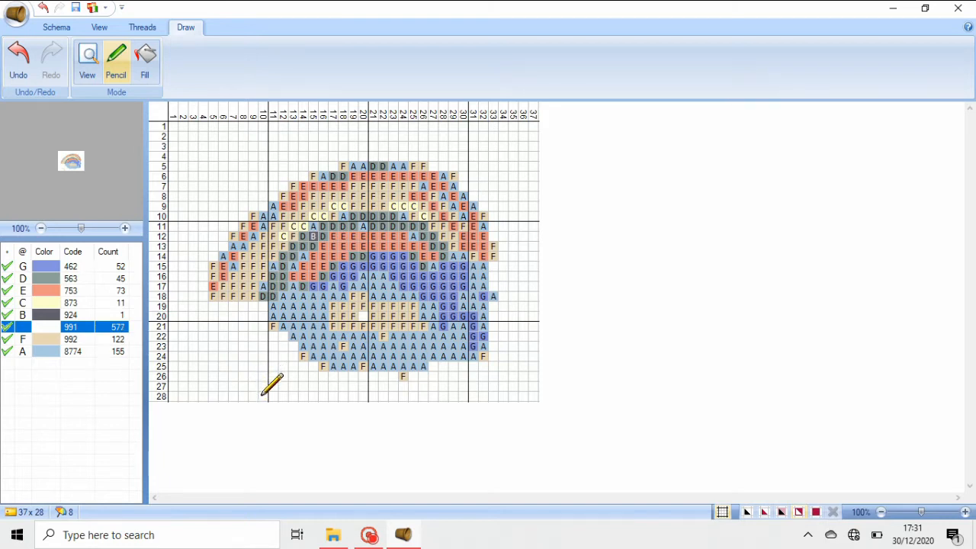
{"action": "left_click", "coordinate": [405, 376]}
Recolour the purple G area and nearby stray stitches under the arch with light blue thread 8774, using Pencil and Fill.
{"action": "left_click", "coordinate": [67, 352]}
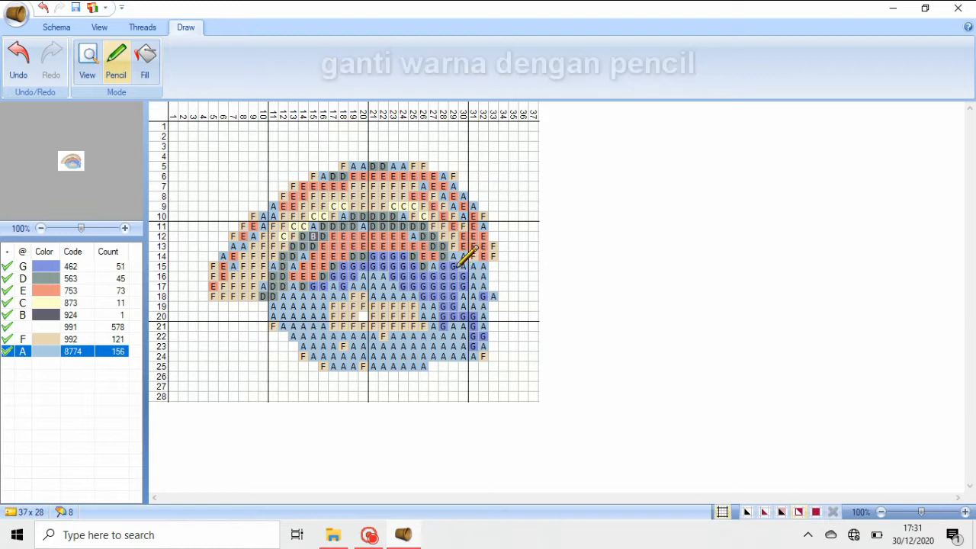
{"action": "mouse_move", "coordinate": [455, 266]}
{"action": "left_mouse_down"}
{"action": "mouse_move", "coordinate": [358, 255]}
{"action": "mouse_move", "coordinate": [302, 287]}
{"action": "mouse_move", "coordinate": [281, 317]}
{"action": "mouse_move", "coordinate": [319, 360]}
{"action": "left_mouse_up"}
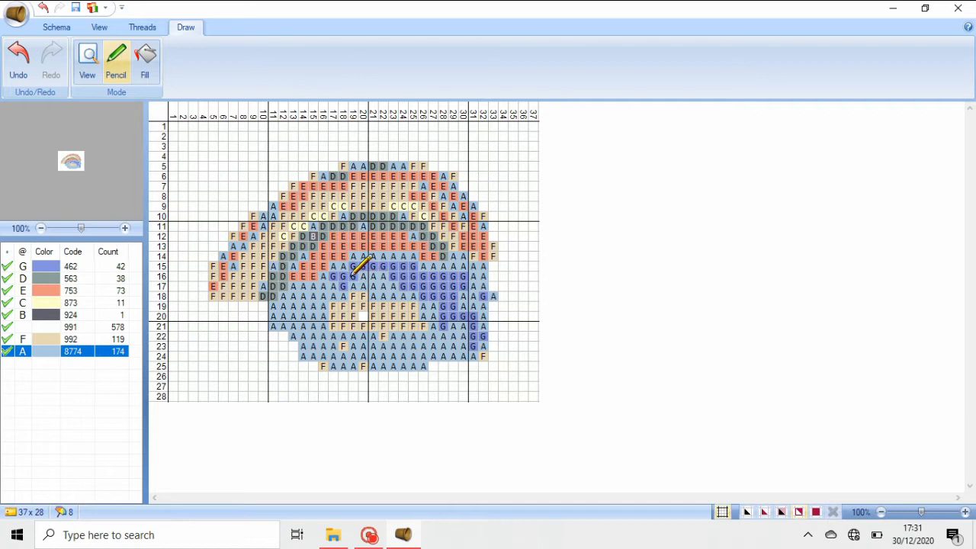
{"action": "mouse_move", "coordinate": [351, 277]}
{"action": "left_mouse_down"}
{"action": "mouse_move", "coordinate": [335, 278]}
{"action": "mouse_move", "coordinate": [363, 269]}
{"action": "left_mouse_up"}
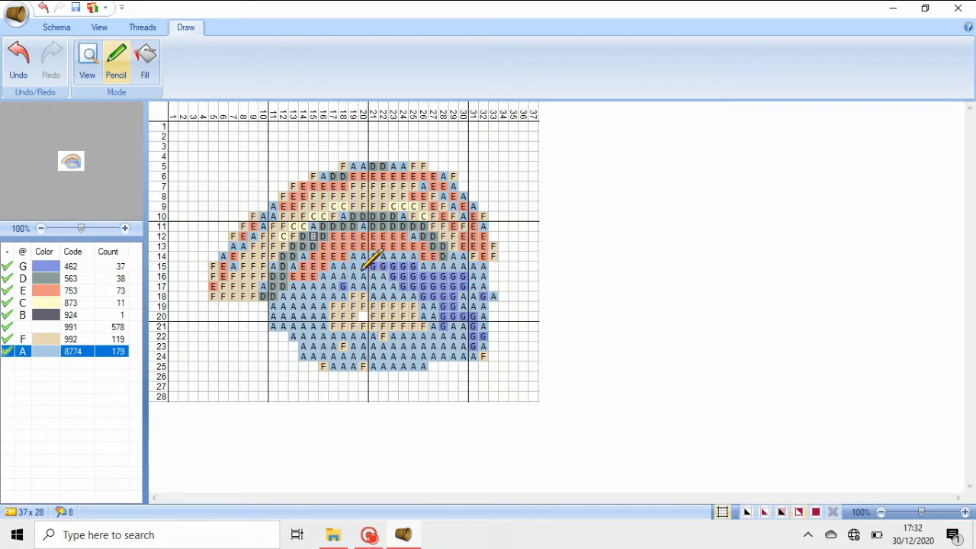
{"action": "left_click", "coordinate": [155, 78]}
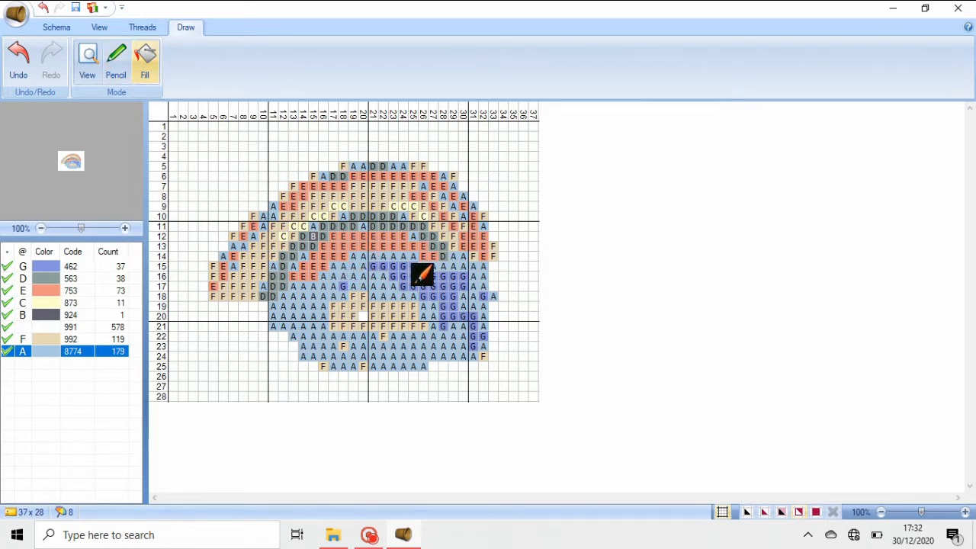
{"action": "left_click", "coordinate": [420, 279]}
{"action": "left_click", "coordinate": [347, 279]}
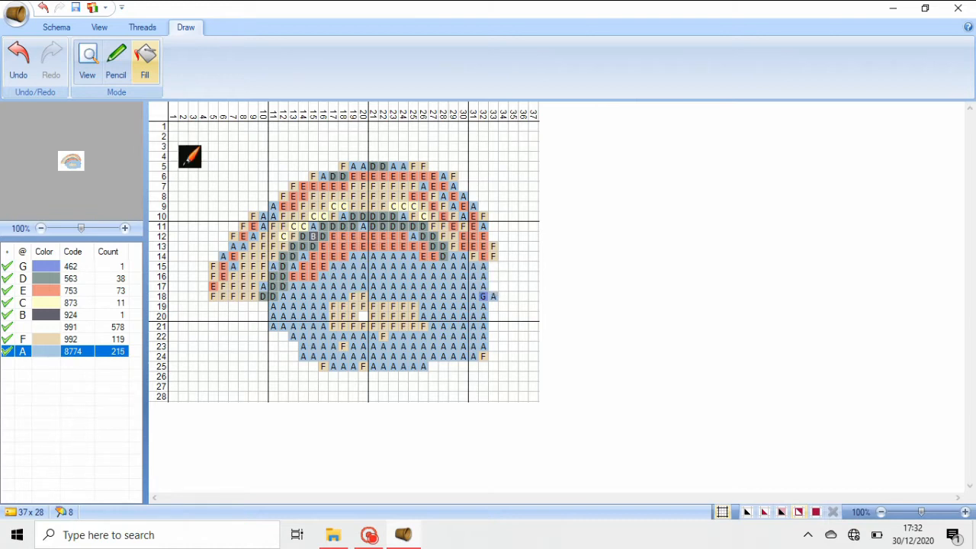
Erase stray edge stitches in rows 18, 19, 24 and 25 with blank thread 991, and recolour row 25, column 16 with thread 8774.
{"action": "left_click", "coordinate": [118, 65]}
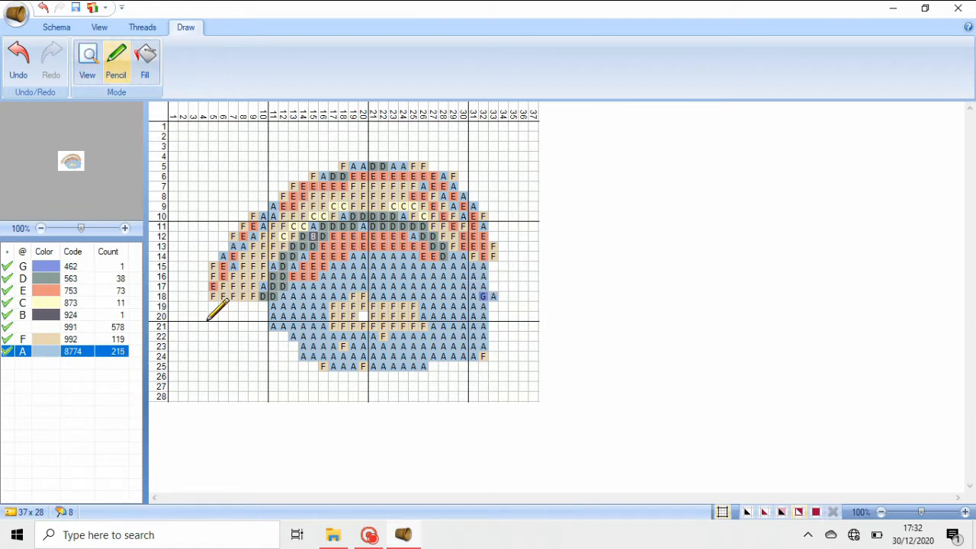
{"action": "left_click", "coordinate": [101, 327]}
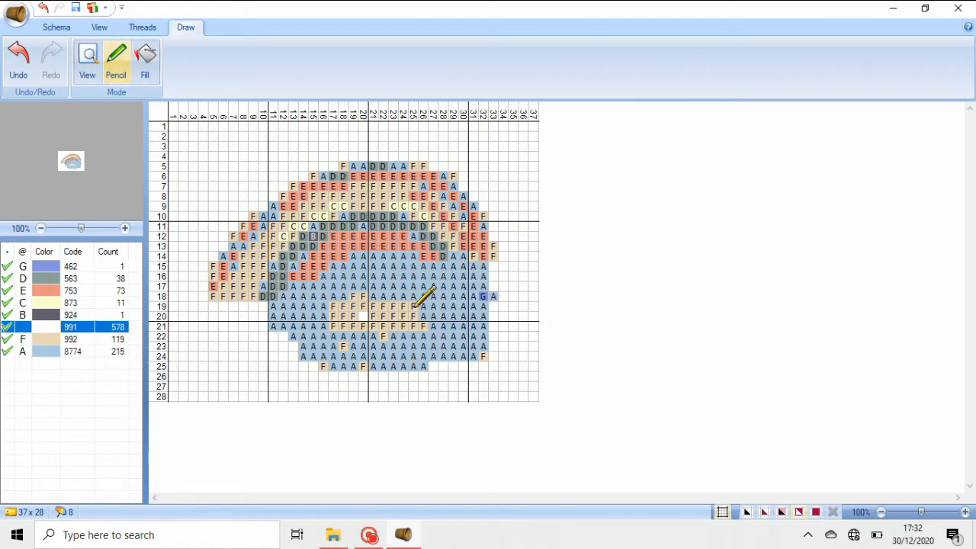
{"action": "left_click_drag", "start_coordinate": [493, 295], "coordinate": [483, 296]}
{"action": "left_click", "coordinate": [482, 305]}
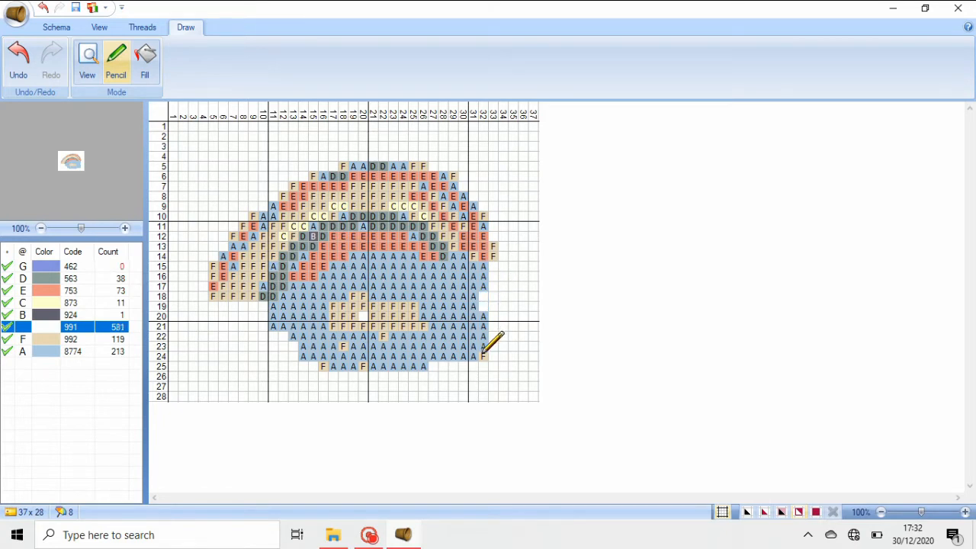
{"action": "left_click", "coordinate": [363, 367]}
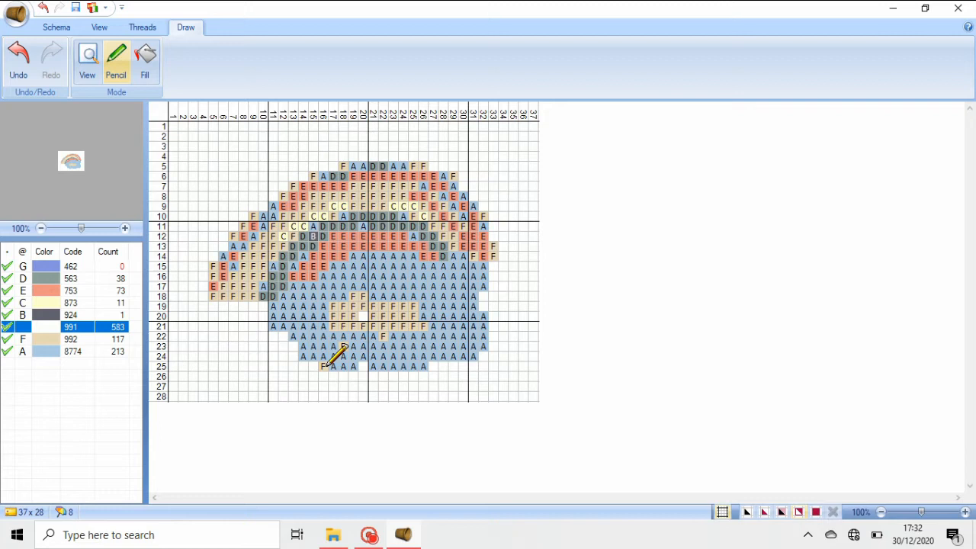
{"action": "left_click", "coordinate": [84, 351]}
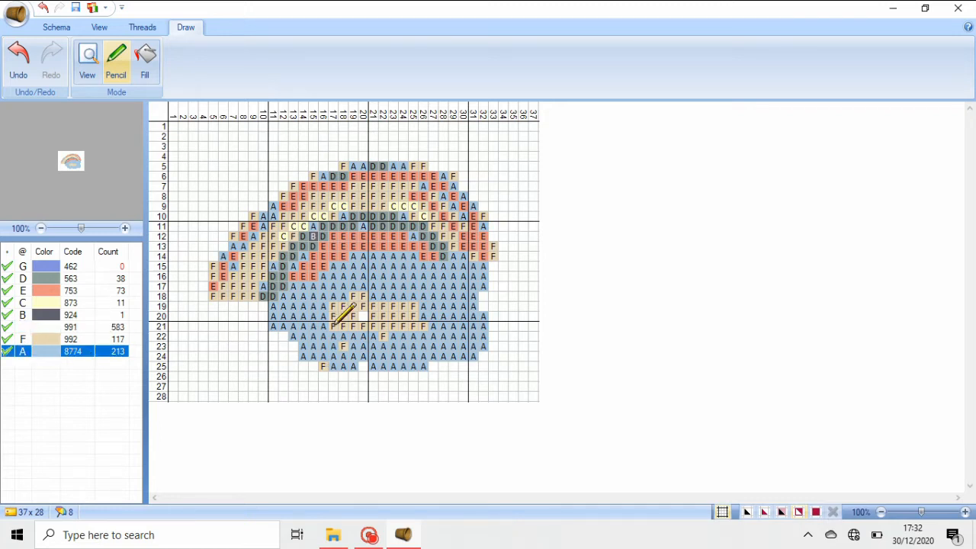
{"action": "left_click", "coordinate": [324, 367]}
Replace the grey-green thread 563 with the light green Anchor Tapisserie thread 9112.
{"action": "left_click", "coordinate": [102, 279]}
{"action": "left_click", "coordinate": [137, 28]}
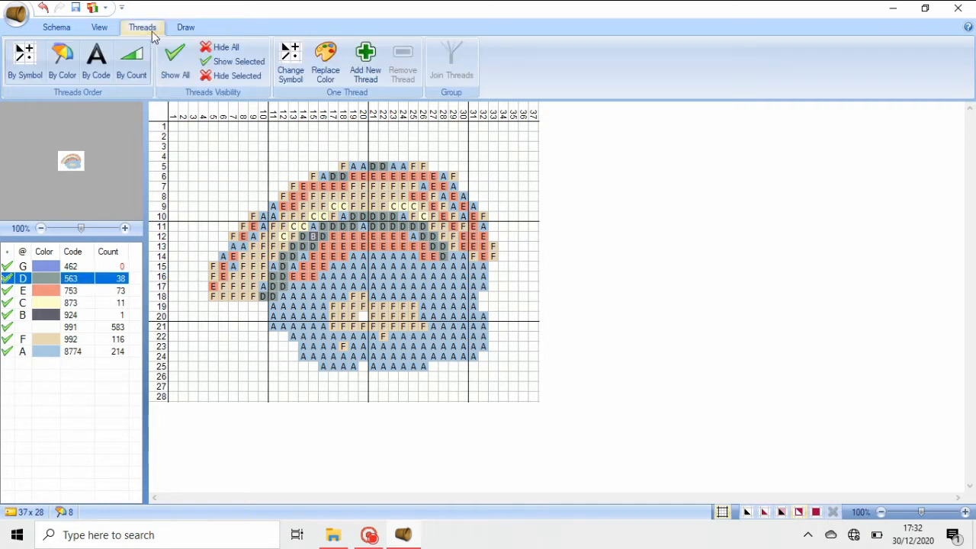
{"action": "left_click", "coordinate": [330, 78]}
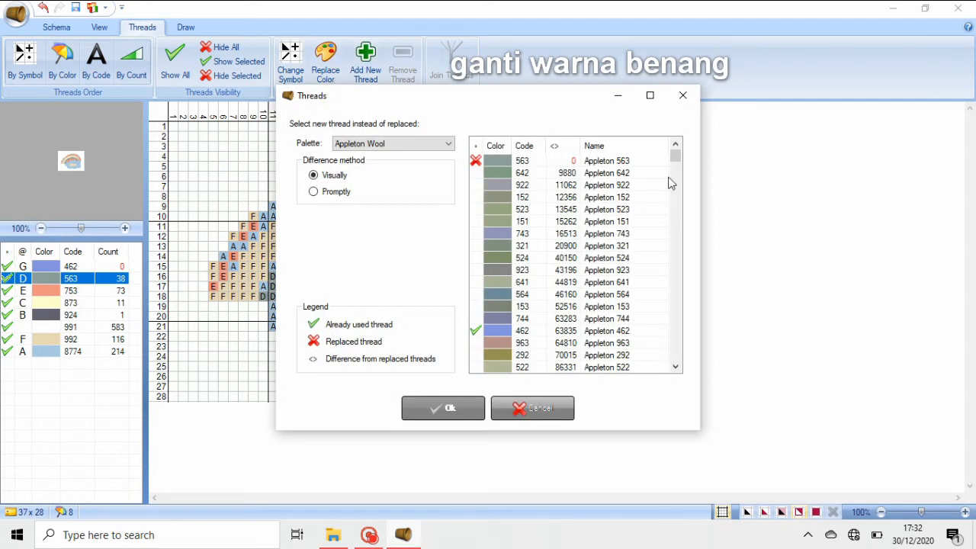
{"action": "left_click", "coordinate": [448, 143]}
{"action": "left_click", "coordinate": [359, 156]}
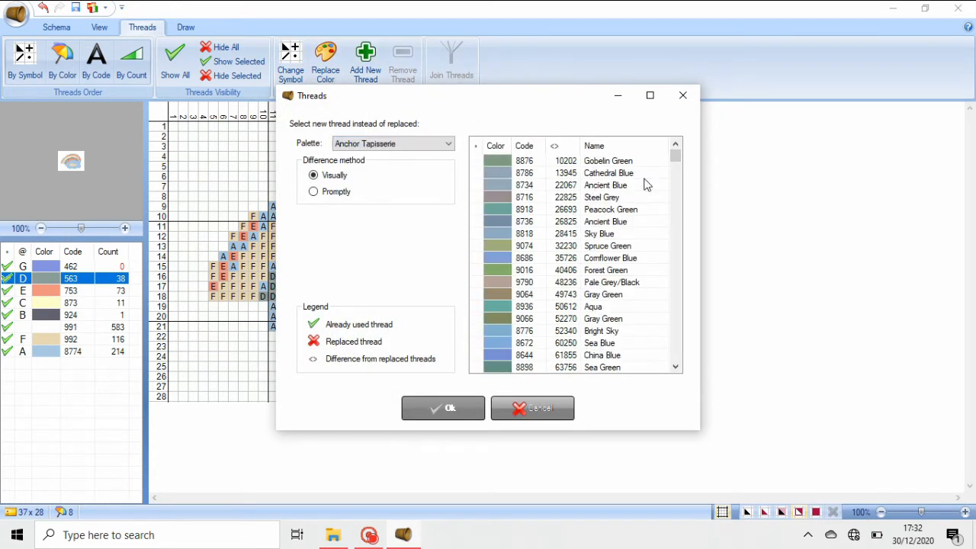
{"action": "left_click_drag", "start_coordinate": [675, 156], "coordinate": [629, 231]}
{"action": "left_click", "coordinate": [630, 222]}
{"action": "left_click", "coordinate": [420, 408]}
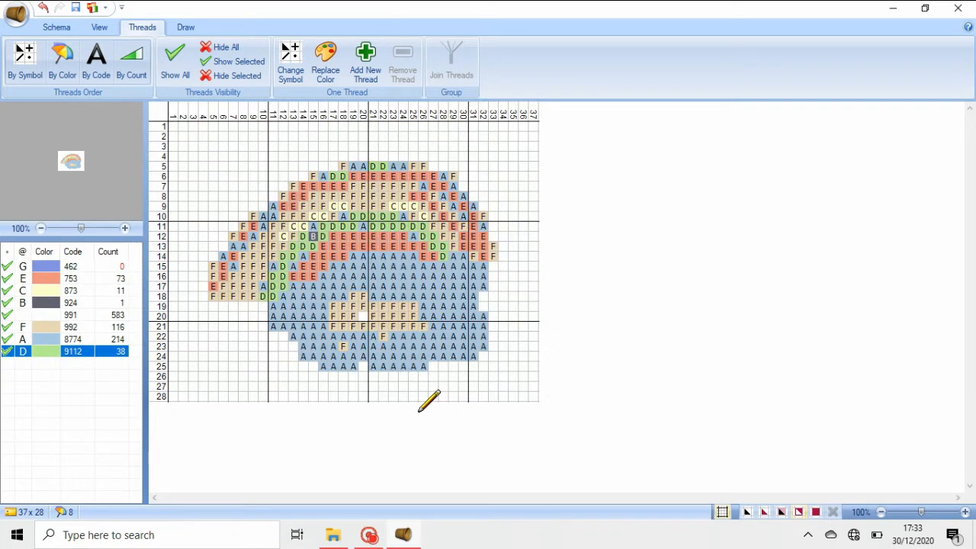
Extend the inner red band with thread 753 in row 17, columns 12 to 14, and in row 14, column 28.
{"action": "left_click", "coordinate": [79, 279]}
{"action": "left_click", "coordinate": [302, 285]}
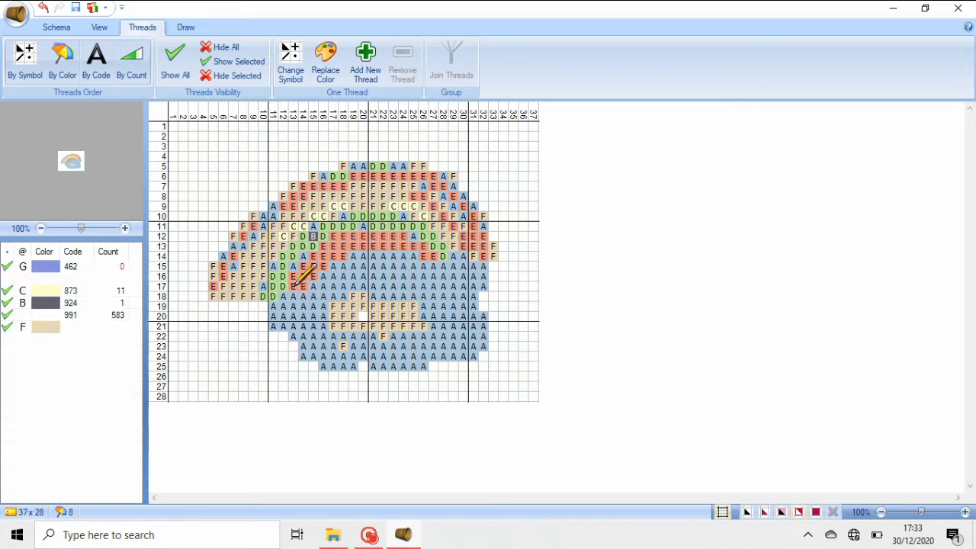
{"action": "left_click", "coordinate": [294, 285]}
{"action": "left_click", "coordinate": [285, 286]}
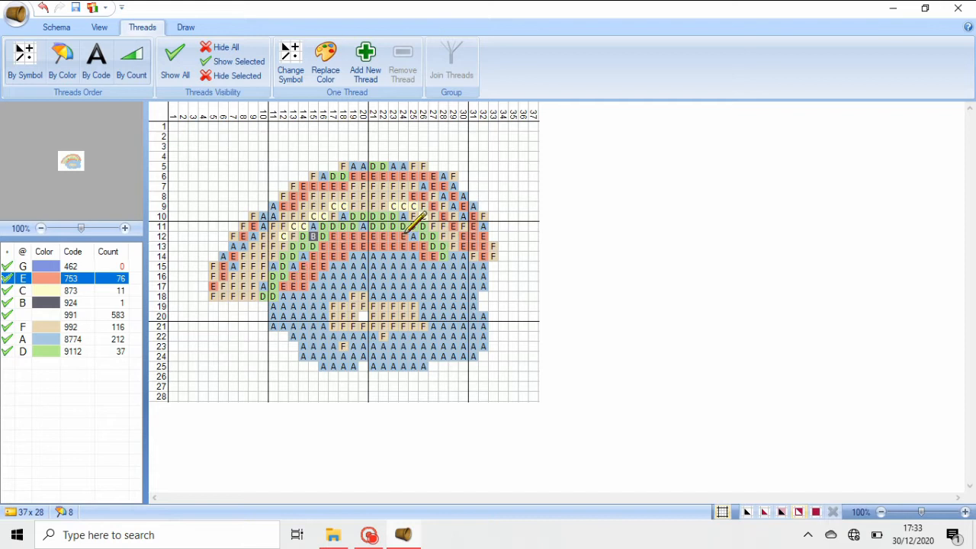
{"action": "left_click", "coordinate": [444, 256]}
Recolour the stray stitches within the green arch, including the single dark B stitch, with thread 9112.
{"action": "left_click", "coordinate": [87, 353]}
{"action": "left_click", "coordinate": [457, 242]}
{"action": "mouse_move", "coordinate": [455, 244]}
{"action": "left_mouse_down"}
{"action": "mouse_move", "coordinate": [370, 227]}
{"action": "mouse_move", "coordinate": [410, 216]}
{"action": "mouse_move", "coordinate": [343, 217]}
{"action": "mouse_move", "coordinate": [311, 227]}
{"action": "mouse_move", "coordinate": [292, 270]}
{"action": "mouse_move", "coordinate": [263, 282]}
{"action": "mouse_move", "coordinate": [319, 271]}
{"action": "left_mouse_up"}
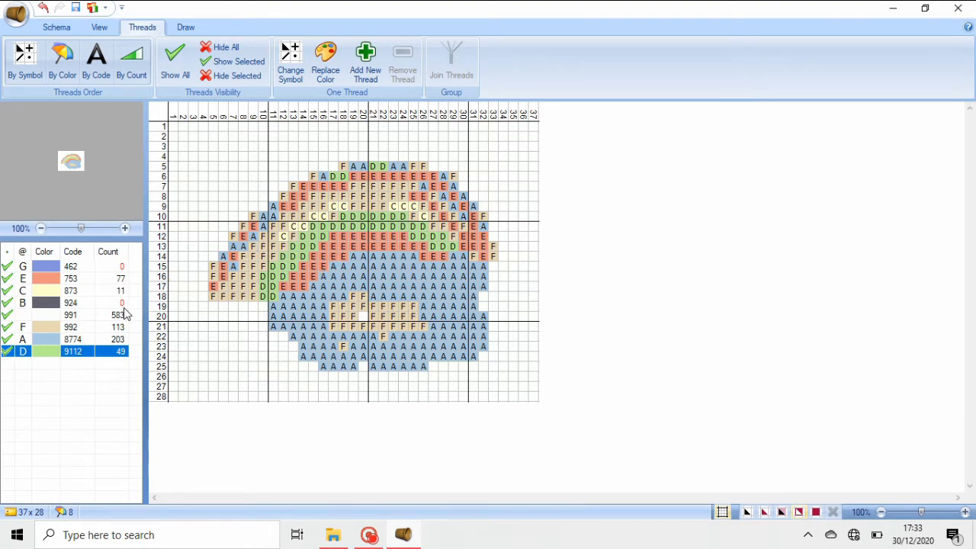
Replace the pale yellow thread 873 with the Anchor Tapisserie Yellow/Orange thread 8116.
{"action": "left_click", "coordinate": [120, 293]}
{"action": "left_click", "coordinate": [325, 61]}
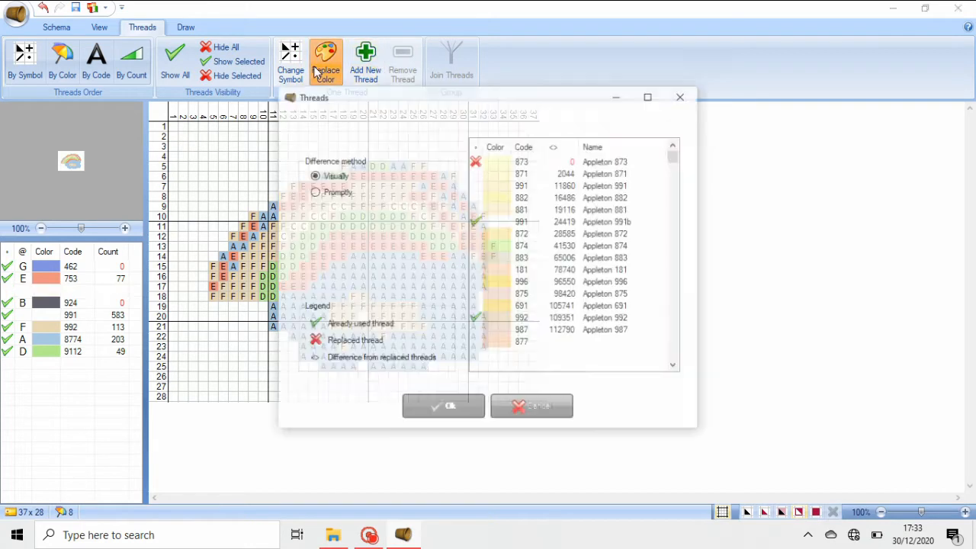
{"action": "left_click_drag", "start_coordinate": [676, 166], "coordinate": [675, 213]}
{"action": "left_click", "coordinate": [447, 143]}
{"action": "left_click", "coordinate": [374, 152]}
{"action": "left_click", "coordinate": [614, 215]}
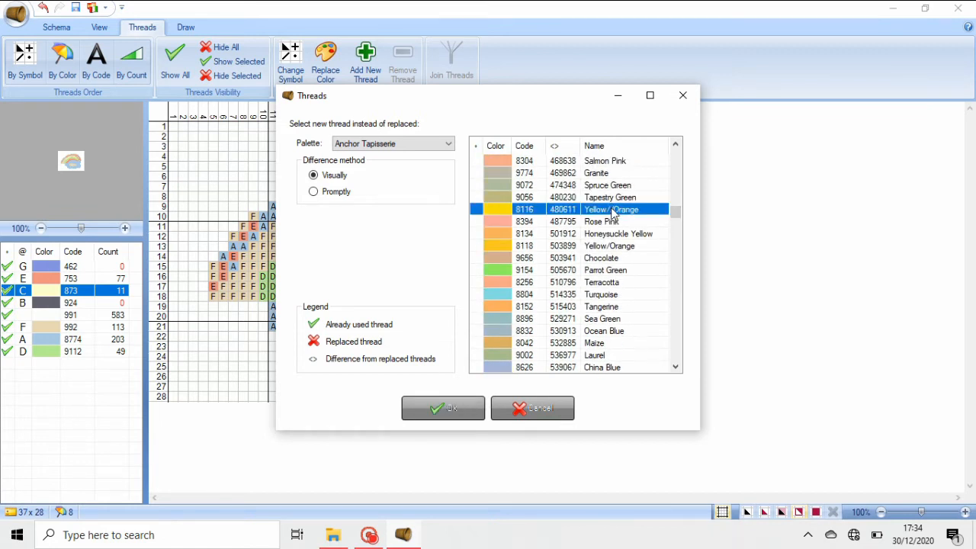
{"action": "left_click", "coordinate": [438, 410]}
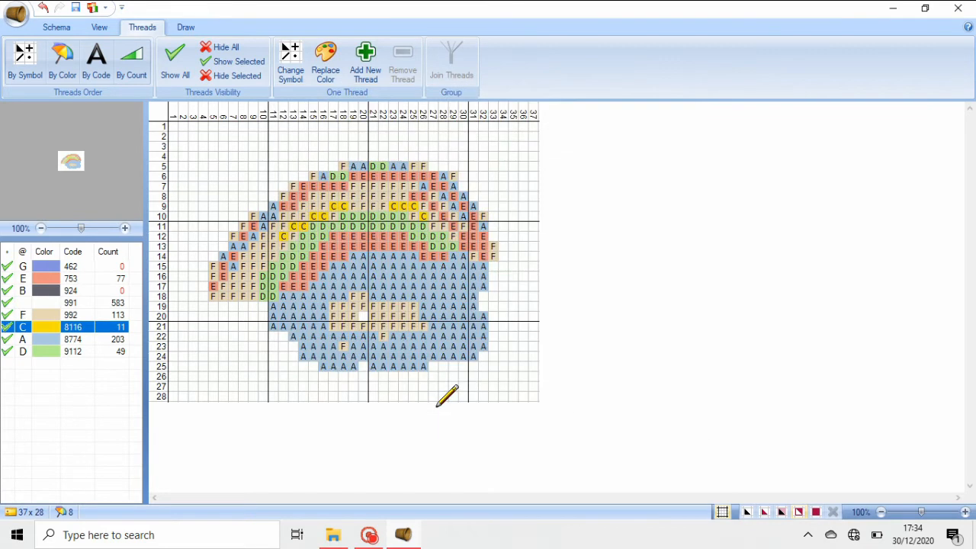
Draw the right side of the yellow arch with thread 8116, covering stray stitches in columns 25 to 30 between rows 8 and 13.
{"action": "left_click", "coordinate": [464, 246]}
{"action": "left_click", "coordinate": [463, 237]}
{"action": "left_click", "coordinate": [454, 236]}
{"action": "left_click", "coordinate": [452, 227]}
{"action": "left_click", "coordinate": [443, 226]}
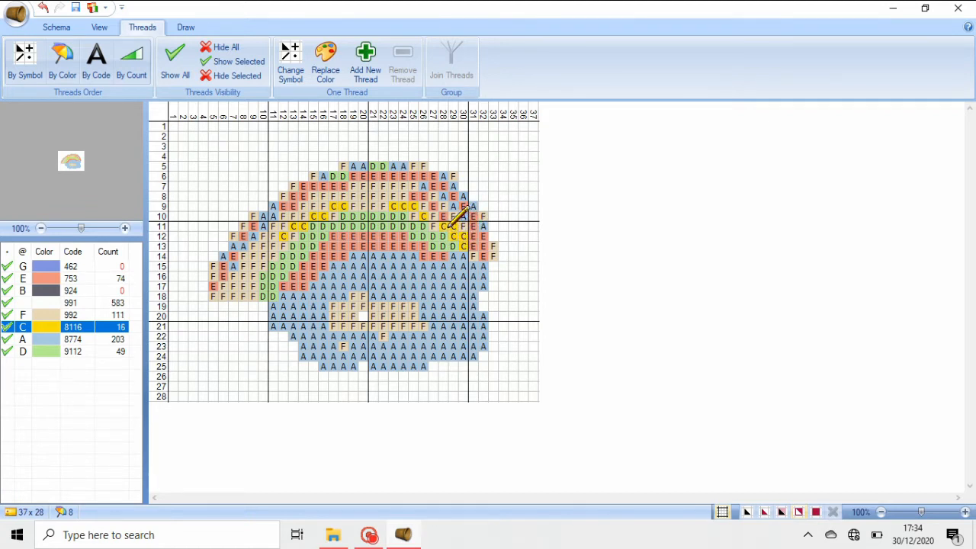
{"action": "left_click", "coordinate": [433, 226]}
{"action": "left_click", "coordinate": [414, 196]}
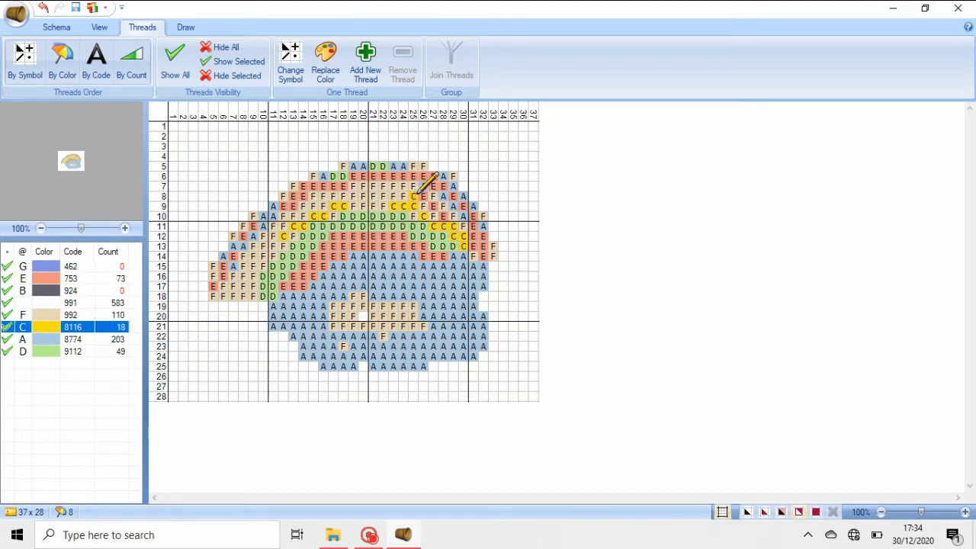
{"action": "left_click", "coordinate": [433, 216]}
{"action": "left_click", "coordinate": [421, 207]}
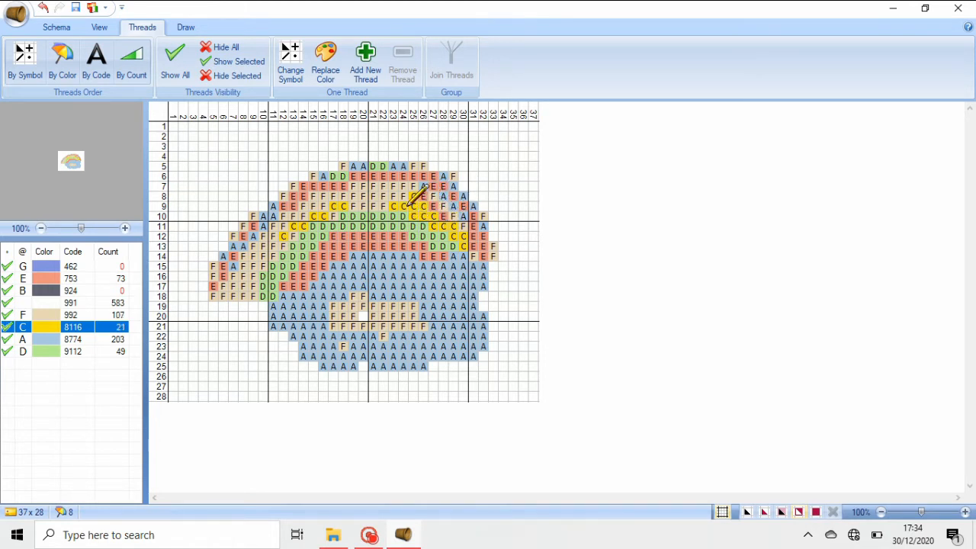
Continue the yellow arch with thread 8116 across rows 8 and 9 and down its left side to row 18.
{"action": "left_click", "coordinate": [362, 207]}
{"action": "left_click", "coordinate": [352, 206]}
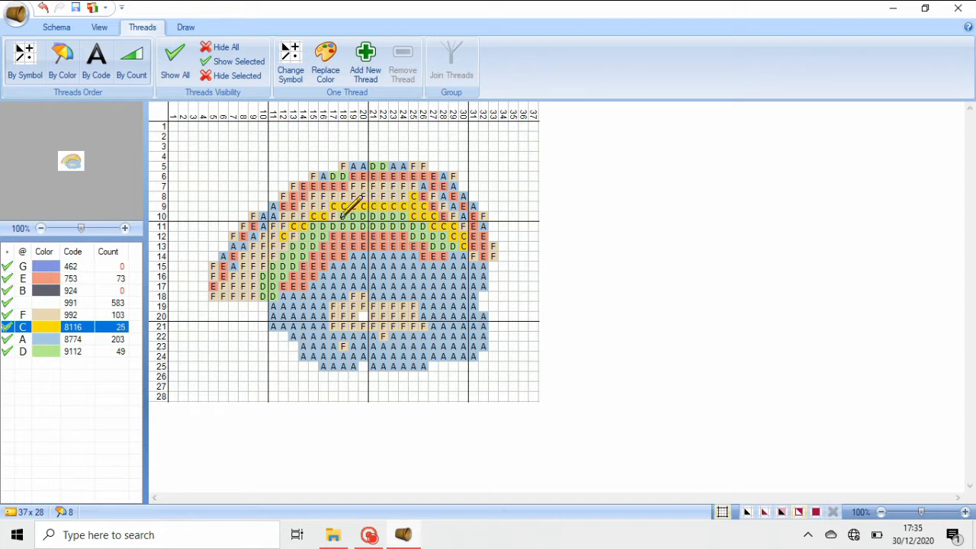
{"action": "left_click", "coordinate": [334, 216]}
{"action": "left_click", "coordinate": [293, 236]}
{"action": "left_click_drag", "start_coordinate": [283, 247], "coordinate": [266, 265]}
{"action": "left_click", "coordinate": [43, 8]}
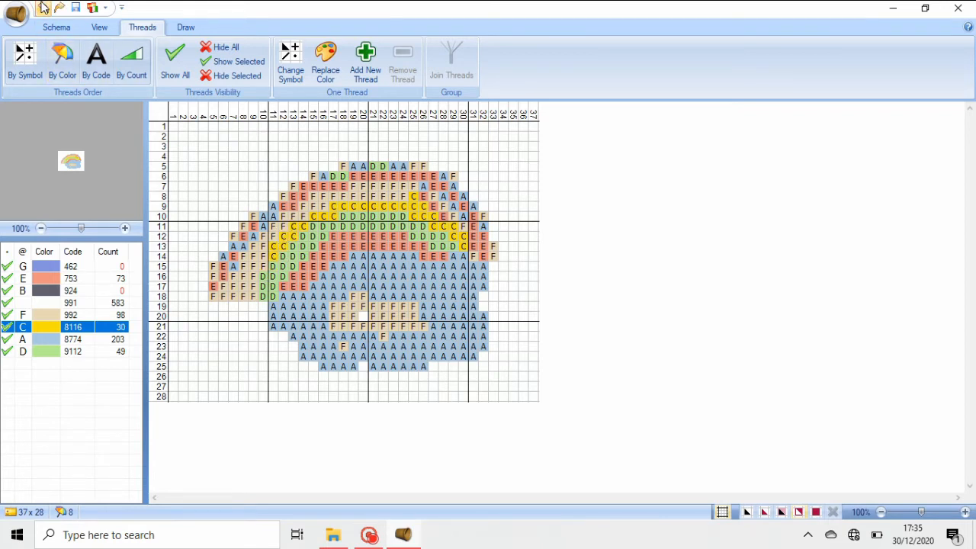
{"action": "mouse_move", "coordinate": [267, 255]}
{"action": "left_mouse_down"}
{"action": "mouse_move", "coordinate": [248, 279]}
{"action": "mouse_move", "coordinate": [252, 295]}
{"action": "left_mouse_up"}
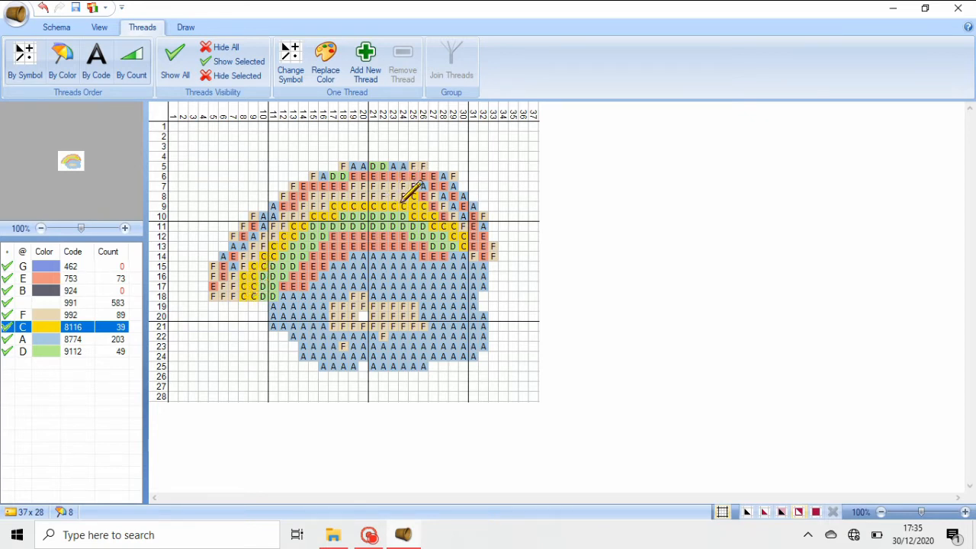
{"action": "left_click_drag", "start_coordinate": [405, 197], "coordinate": [352, 196]}
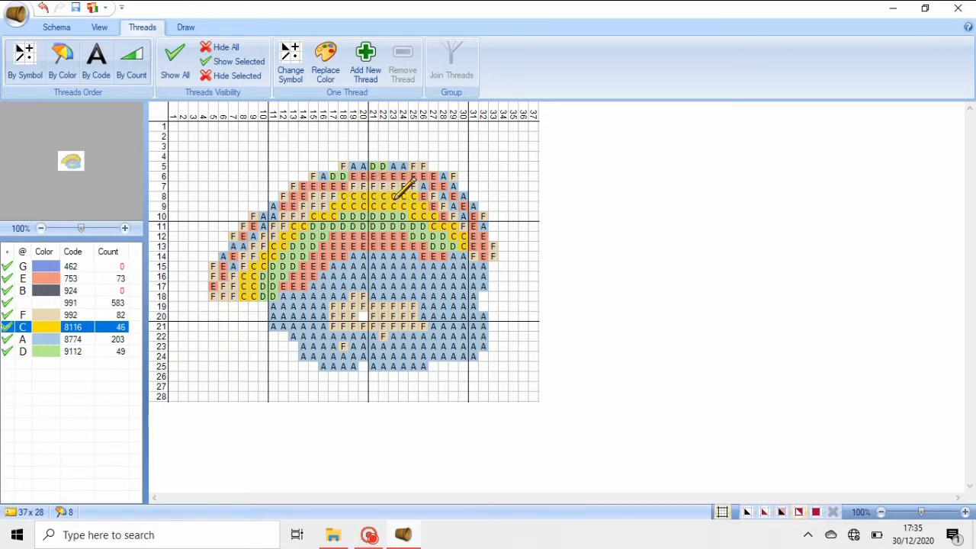
Replace the beige thread 992 with the Appleton Wool thread 692.
{"action": "left_click", "coordinate": [46, 315]}
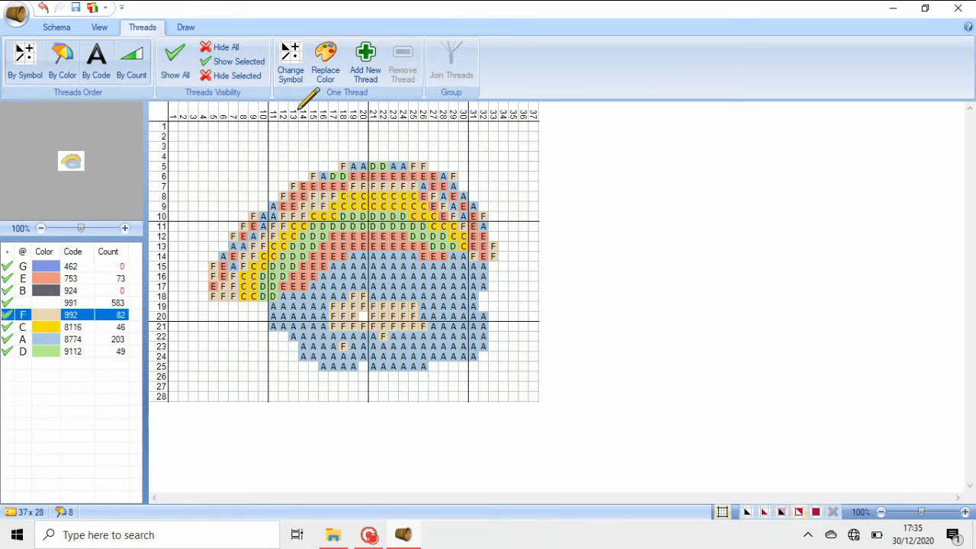
{"action": "left_click", "coordinate": [333, 76]}
{"action": "left_click", "coordinate": [591, 209]}
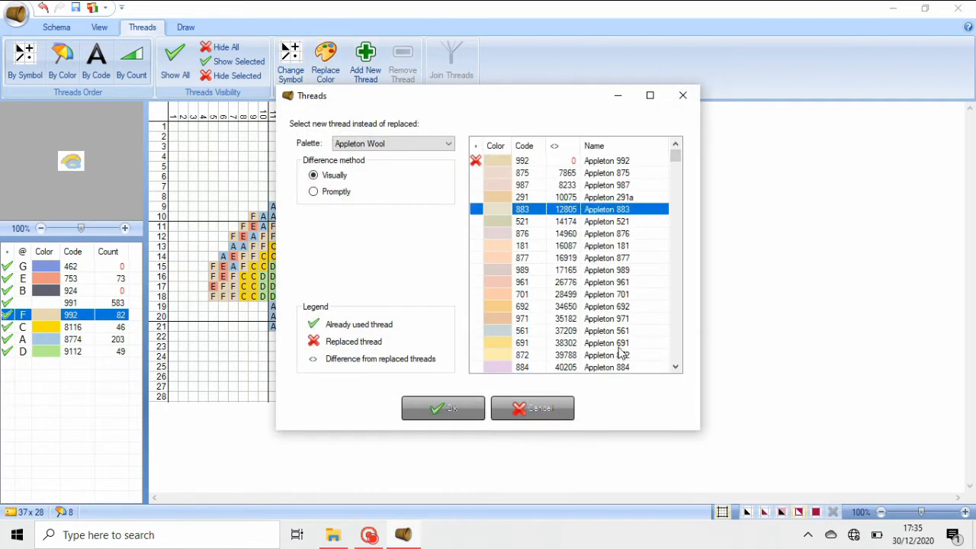
{"action": "left_click", "coordinate": [577, 343]}
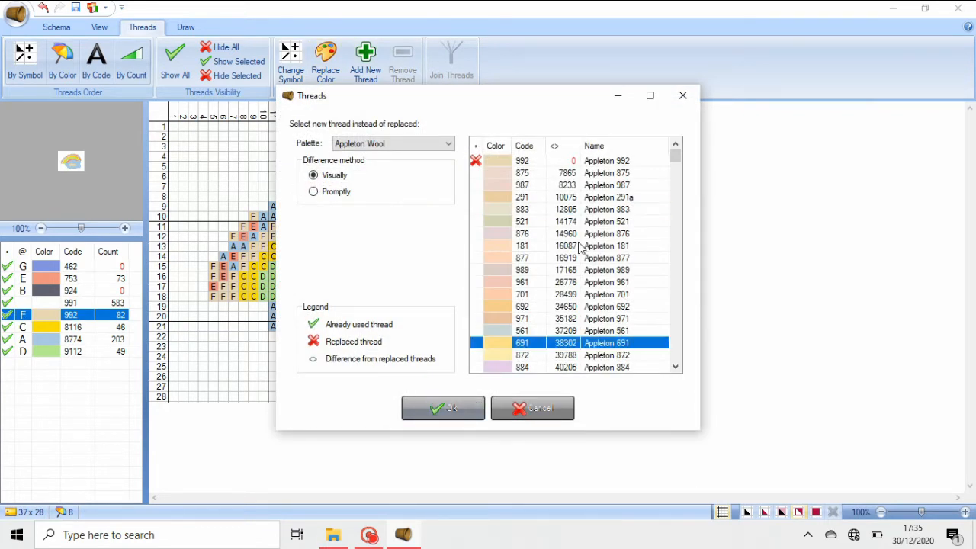
{"action": "left_click", "coordinate": [559, 307]}
{"action": "left_click", "coordinate": [424, 407]}
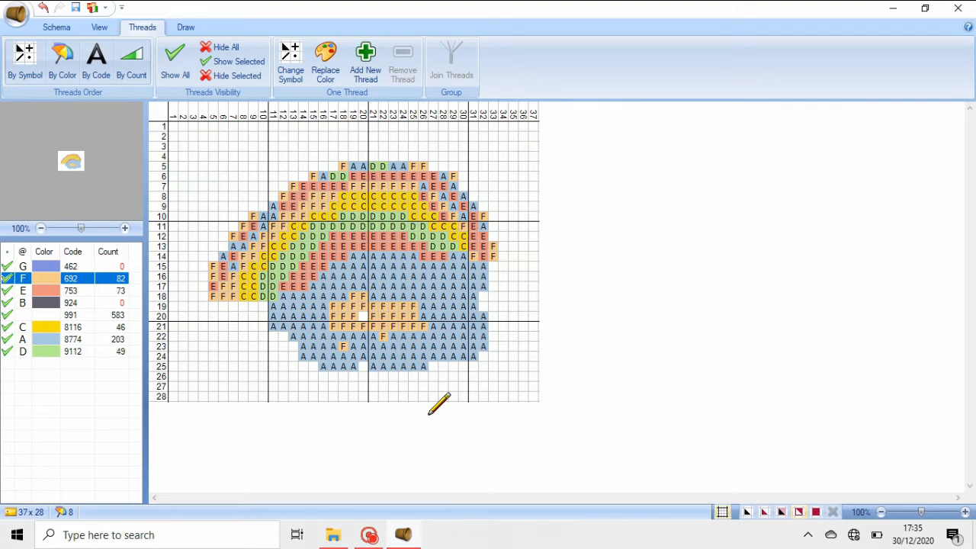
Replace the F thread with the more orange Appleton Wool thread 552.
{"action": "left_click", "coordinate": [326, 69]}
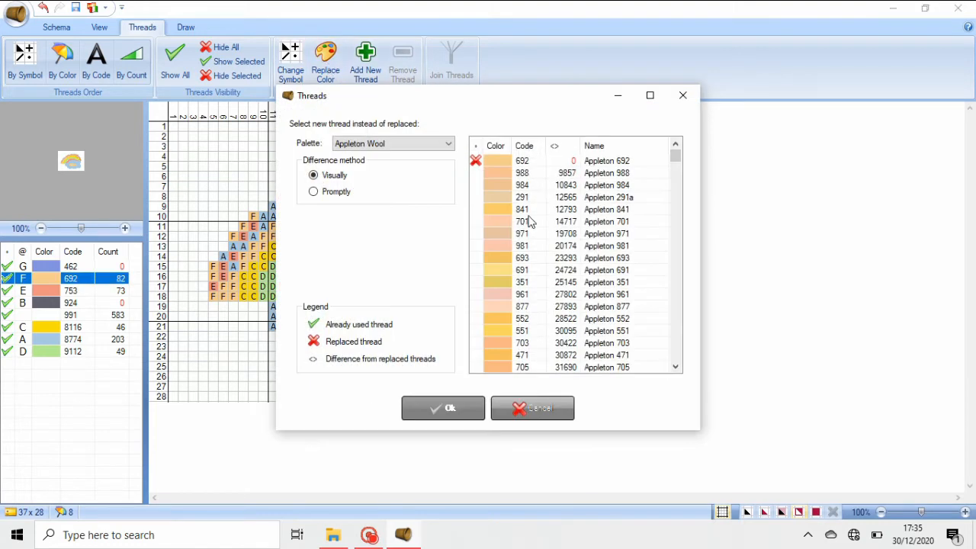
{"action": "left_click", "coordinate": [529, 318]}
{"action": "left_click", "coordinate": [447, 407]}
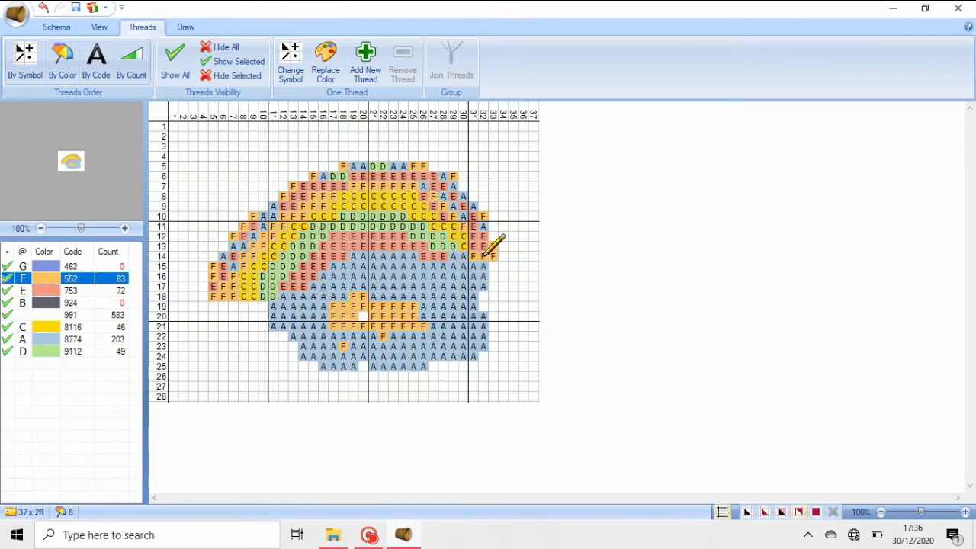
Draw the orange band with thread 552 up the arch's right side, across rows 6 and 7, and touch up its left side.
{"action": "mouse_move", "coordinate": [482, 255]}
{"action": "left_mouse_down"}
{"action": "mouse_move", "coordinate": [474, 219]}
{"action": "mouse_move", "coordinate": [451, 215]}
{"action": "mouse_move", "coordinate": [461, 216]}
{"action": "mouse_move", "coordinate": [431, 198]}
{"action": "mouse_move", "coordinate": [431, 186]}
{"action": "mouse_move", "coordinate": [357, 177]}
{"action": "mouse_move", "coordinate": [330, 185]}
{"action": "left_mouse_up"}
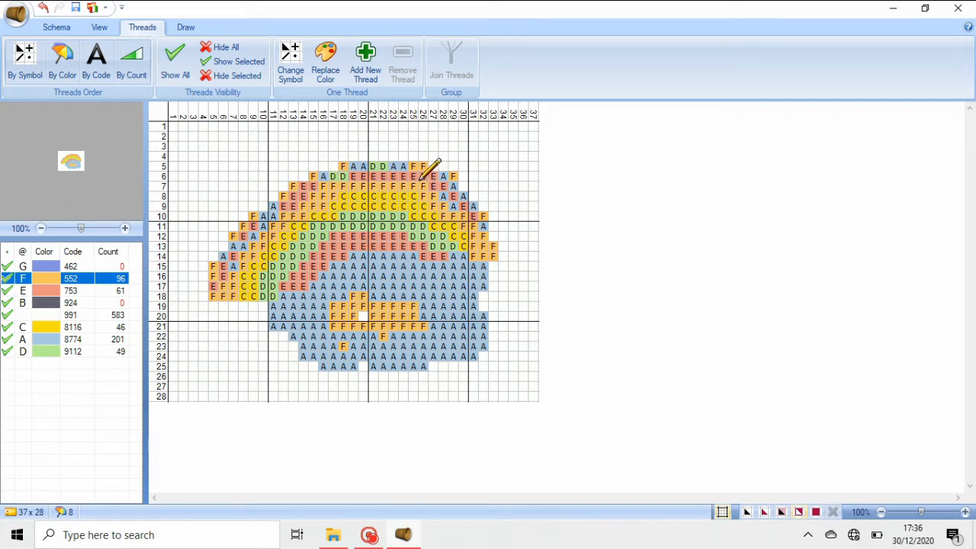
{"action": "left_click_drag", "start_coordinate": [420, 177], "coordinate": [336, 177]}
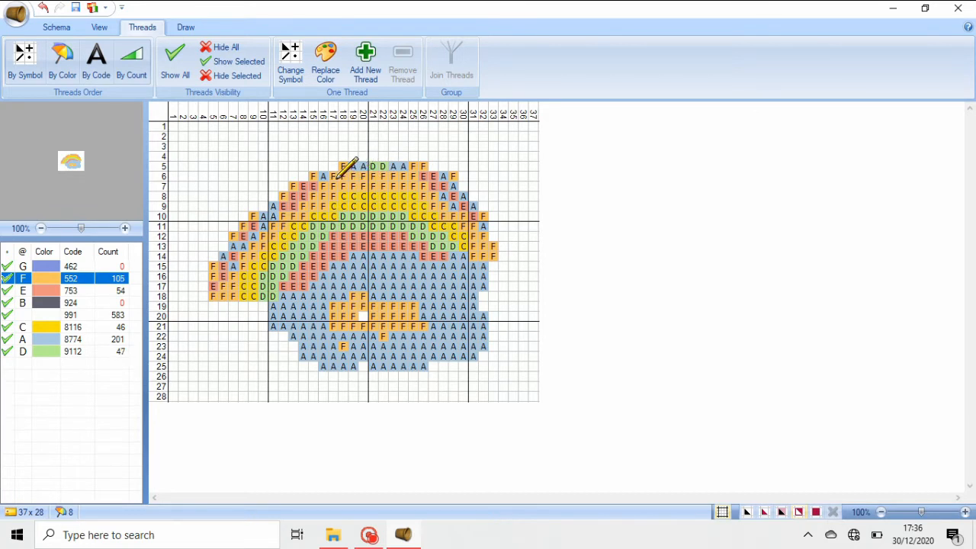
{"action": "left_click", "coordinate": [224, 276]}
{"action": "left_click", "coordinate": [233, 269]}
Replace the G thread 462 with the purple Appleton Wool thread 893.
{"action": "left_click", "coordinate": [117, 267]}
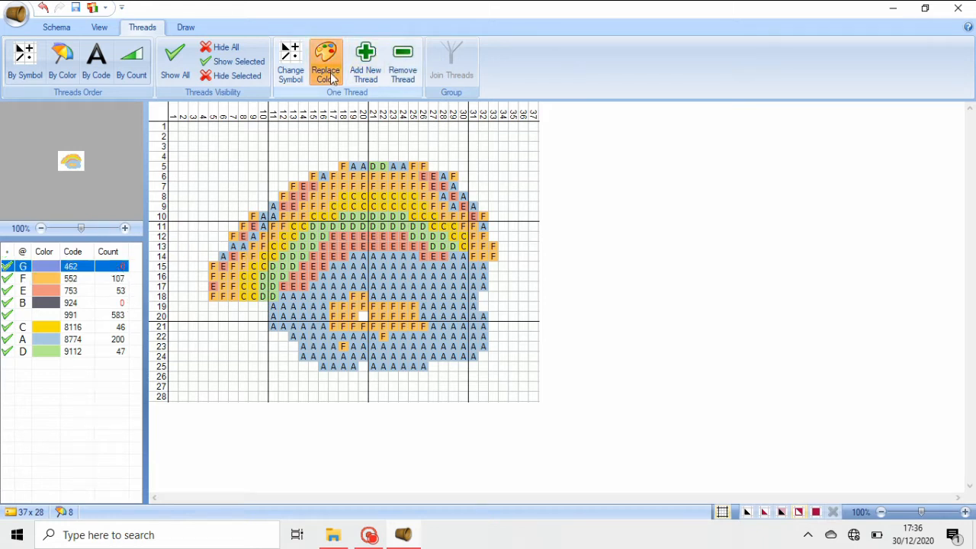
{"action": "left_click", "coordinate": [326, 73]}
{"action": "left_click", "coordinate": [509, 333]}
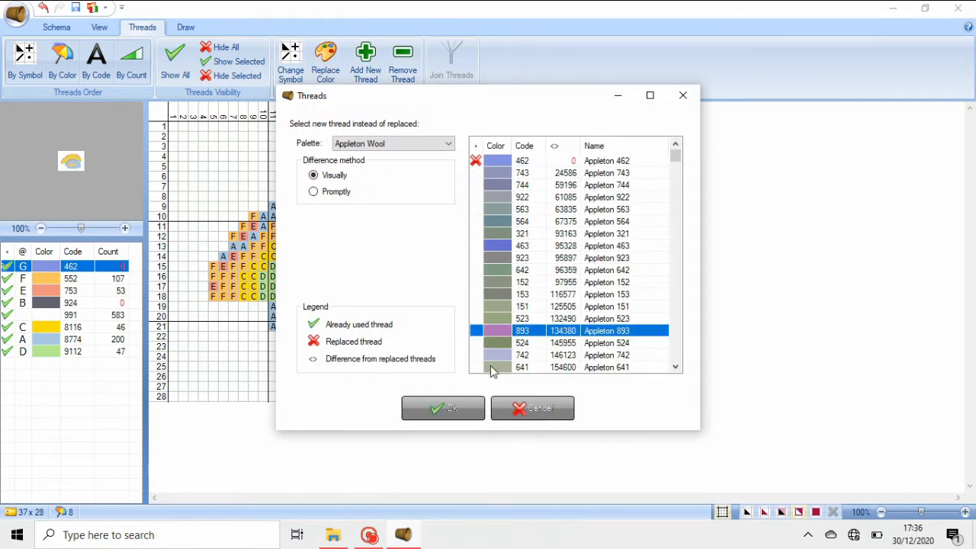
{"action": "left_click", "coordinate": [459, 409]}
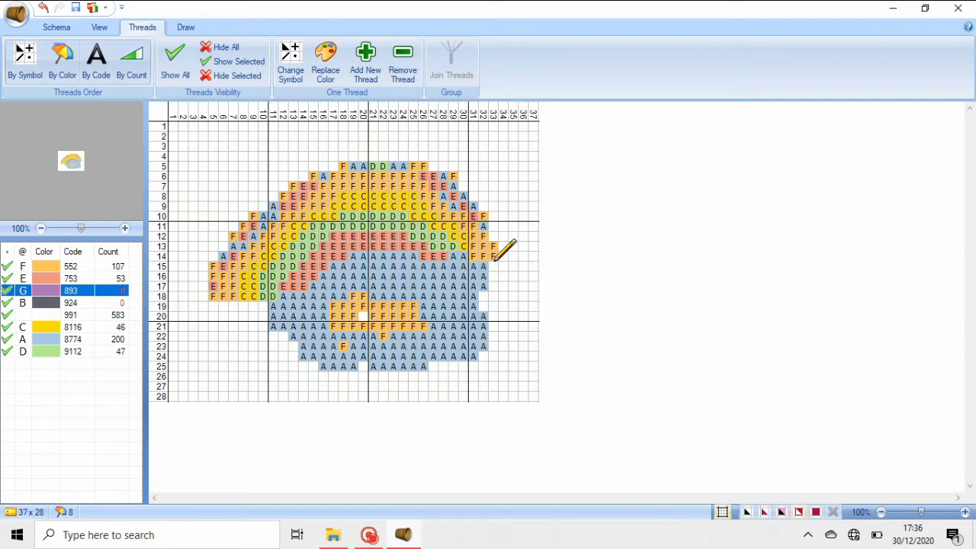
Draw the purple outer band with thread 893 from column 33, row 14 over the top and down the left side to row 18.
{"action": "left_click", "coordinate": [493, 256]}
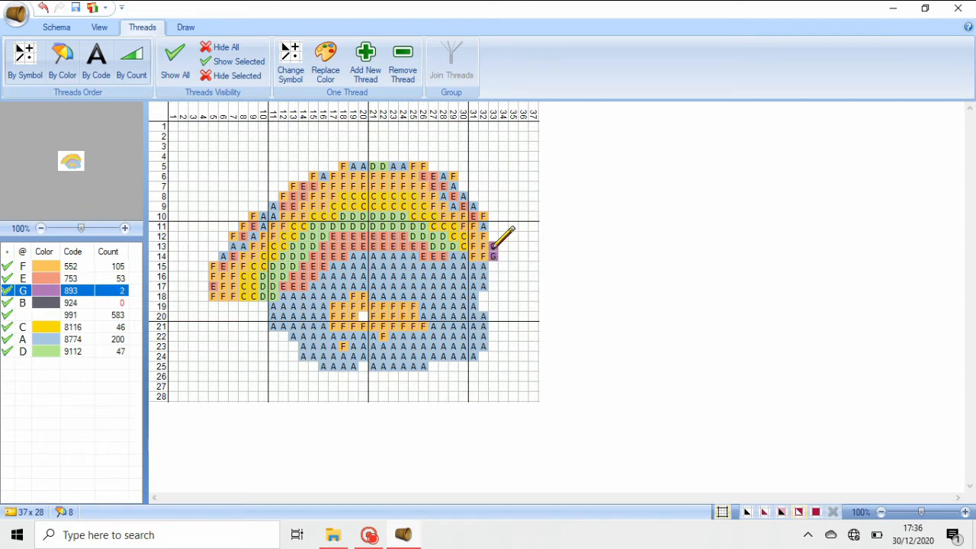
{"action": "mouse_move", "coordinate": [492, 246]}
{"action": "left_mouse_down"}
{"action": "mouse_move", "coordinate": [478, 209]}
{"action": "mouse_move", "coordinate": [454, 208]}
{"action": "mouse_move", "coordinate": [463, 199]}
{"action": "mouse_move", "coordinate": [430, 177]}
{"action": "left_mouse_up"}
{"action": "mouse_move", "coordinate": [426, 169]}
{"action": "left_mouse_down"}
{"action": "mouse_move", "coordinate": [343, 167]}
{"action": "mouse_move", "coordinate": [312, 180]}
{"action": "mouse_move", "coordinate": [260, 221]}
{"action": "mouse_move", "coordinate": [261, 213]}
{"action": "mouse_move", "coordinate": [213, 288]}
{"action": "left_mouse_up"}
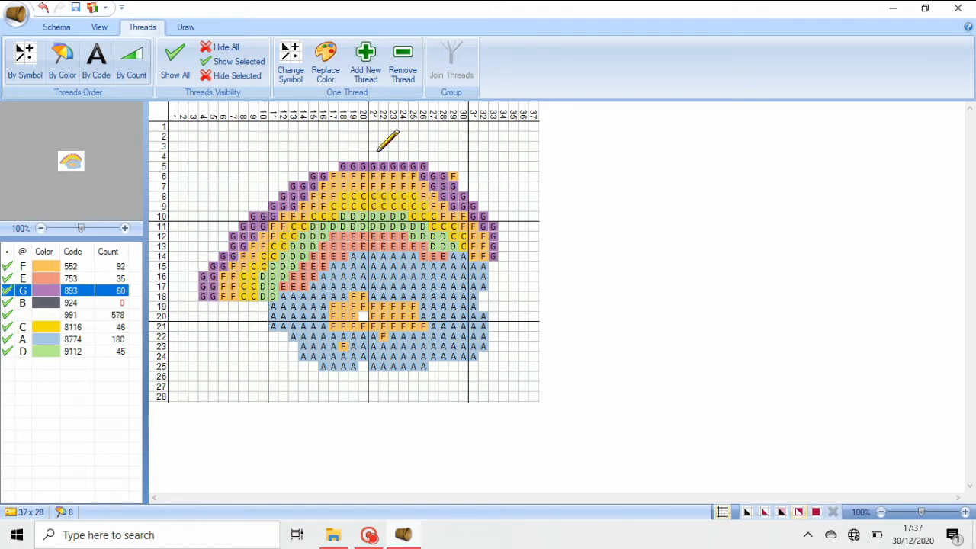
Thicken the purple arch's crown with thread 893 in rows 4 and 5, and erase the stray F stitch at column 29, row 6 with thread 991.
{"action": "left_click", "coordinate": [332, 167]}
{"action": "left_click_drag", "start_coordinate": [413, 157], "coordinate": [349, 158]}
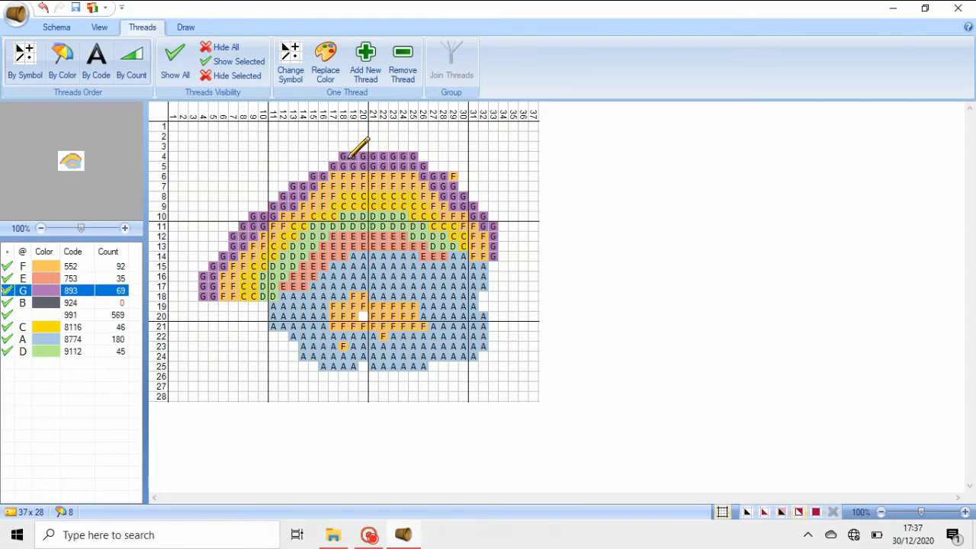
{"action": "left_click", "coordinate": [433, 166]}
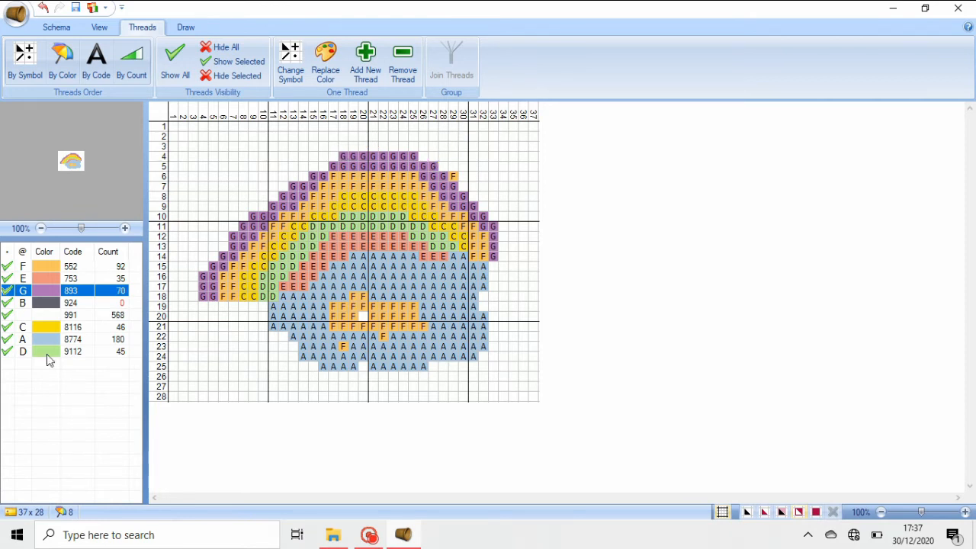
{"action": "left_click", "coordinate": [84, 315]}
{"action": "left_click", "coordinate": [453, 176]}
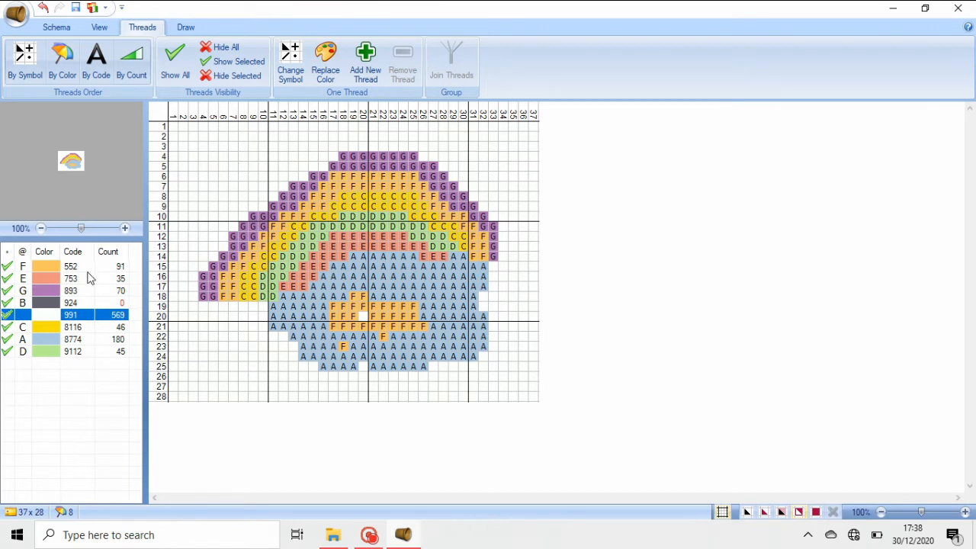
Extend the blue area's right edge with thread 8774 in column 33, rows 15 to 17, and column 32, row 18.
{"action": "left_click", "coordinate": [75, 342]}
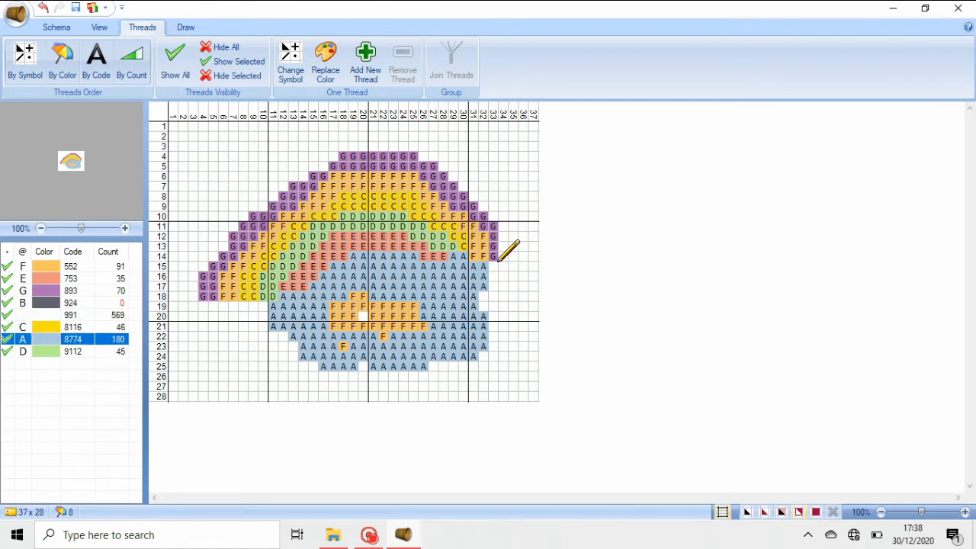
{"action": "mouse_move", "coordinate": [493, 266]}
{"action": "left_mouse_down"}
{"action": "mouse_move", "coordinate": [489, 294]}
{"action": "mouse_move", "coordinate": [496, 282]}
{"action": "left_mouse_up"}
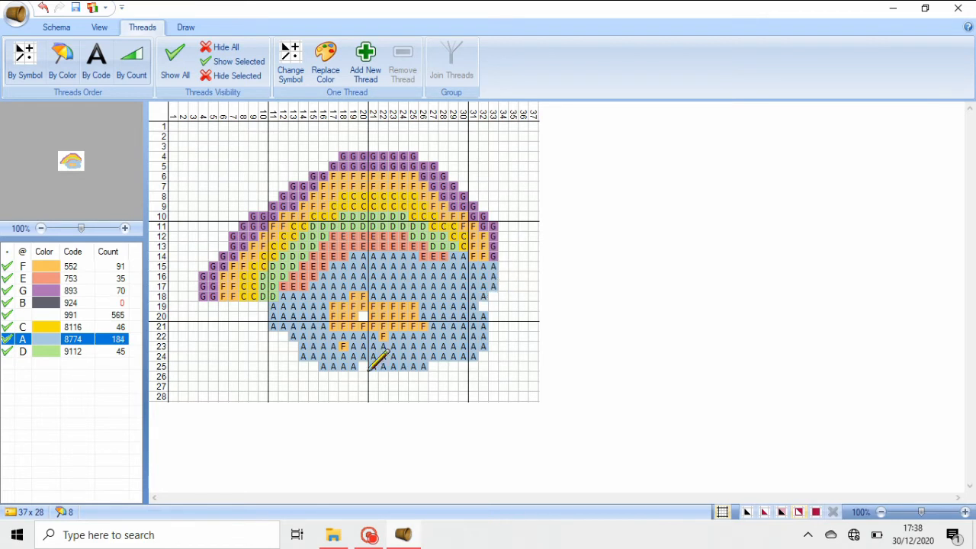
{"action": "left_click", "coordinate": [253, 316]}
Fill the orange F block inside the blue area, rows 18 to 22, with thread 924.
{"action": "left_click", "coordinate": [54, 303]}
{"action": "left_click", "coordinate": [188, 29]}
{"action": "left_click", "coordinate": [144, 61]}
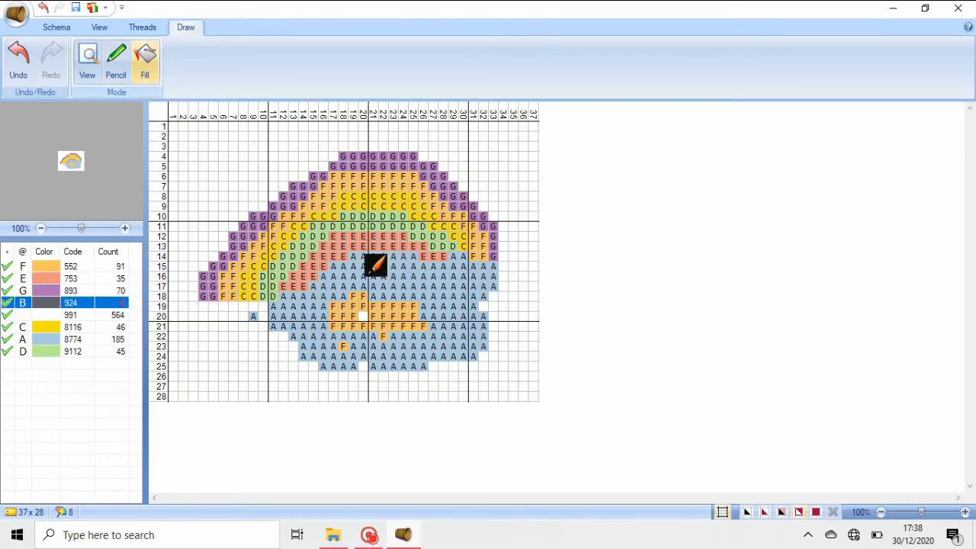
{"action": "left_click", "coordinate": [373, 312]}
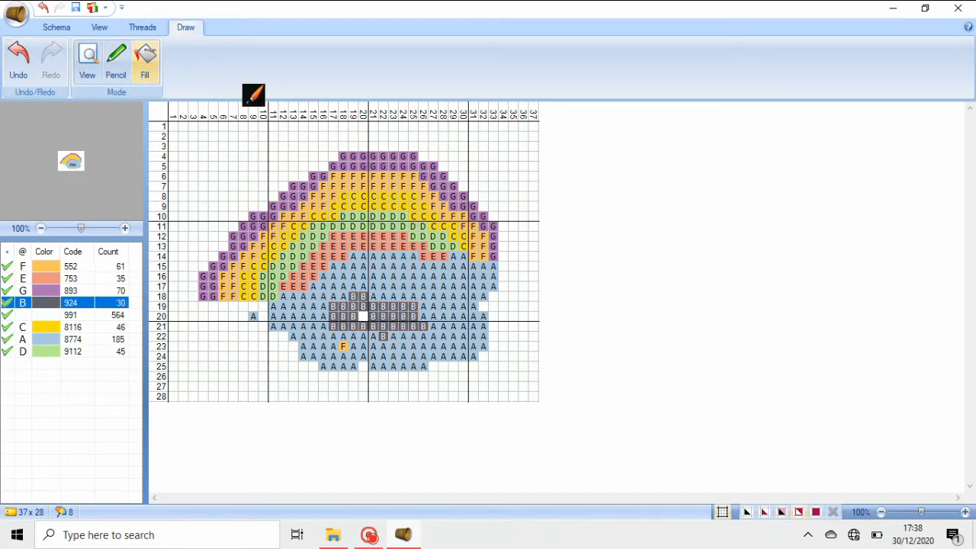
Replace the dark B thread 924 with the Anchor Tapisserie thread 8936 Aqua.
{"action": "left_click", "coordinate": [140, 26]}
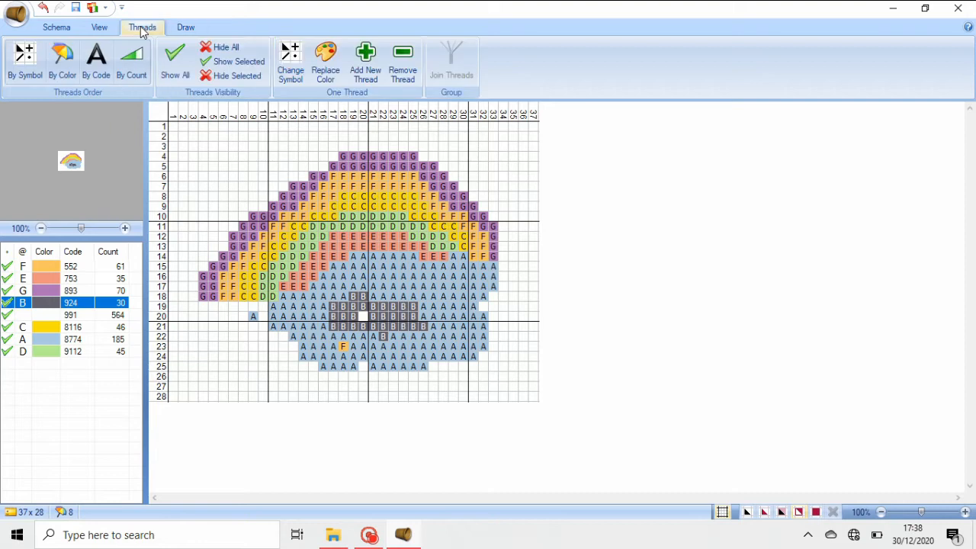
{"action": "left_click", "coordinate": [325, 66]}
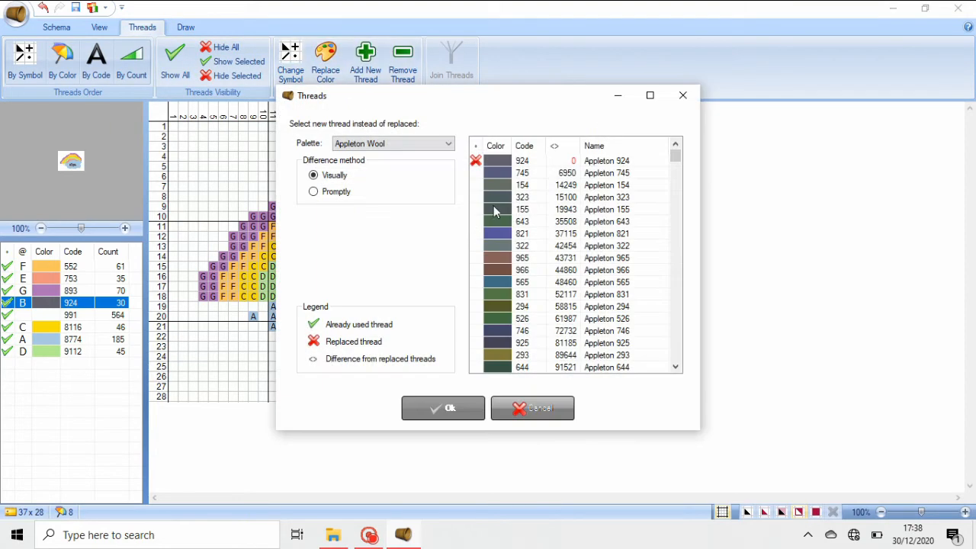
{"action": "left_click", "coordinate": [448, 143]}
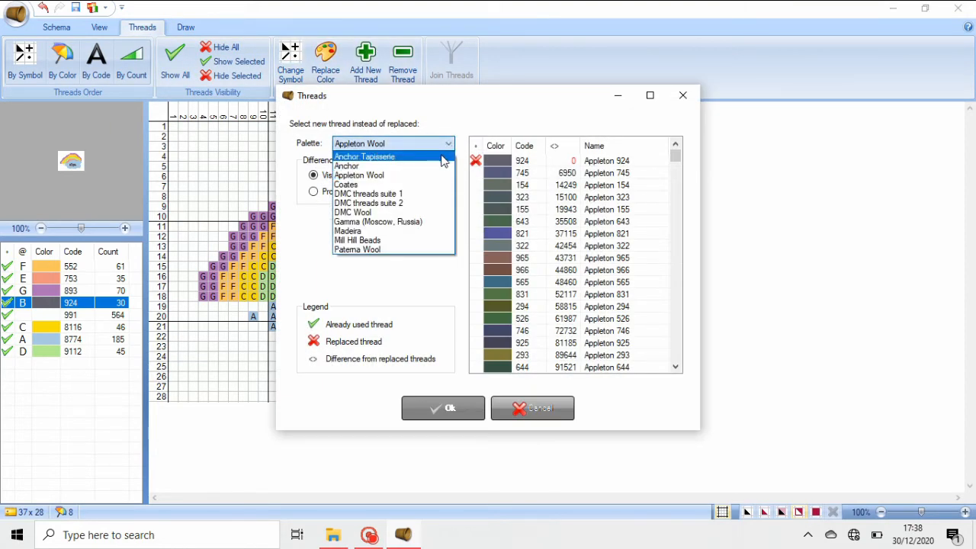
{"action": "left_click", "coordinate": [359, 160]}
{"action": "left_click_drag", "start_coordinate": [680, 150], "coordinate": [677, 231]}
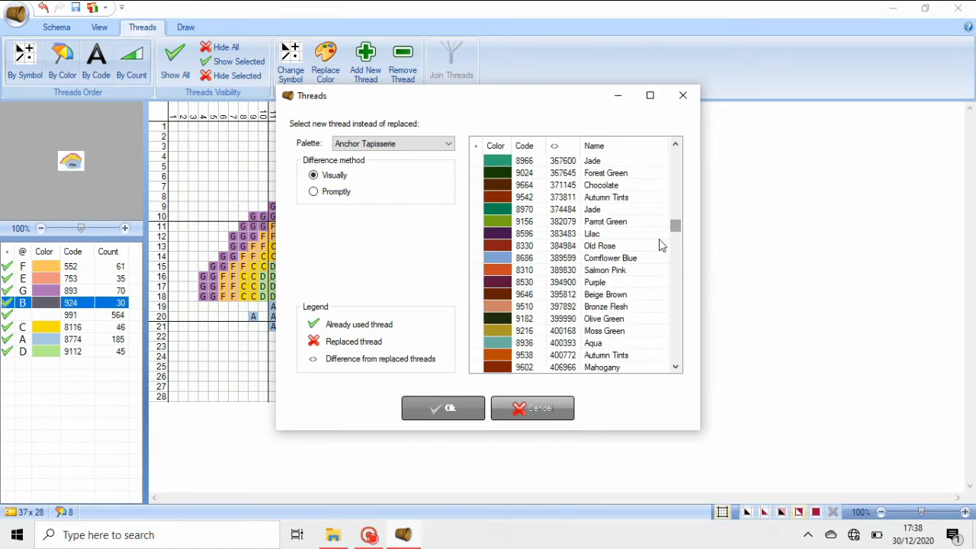
{"action": "left_click", "coordinate": [606, 344]}
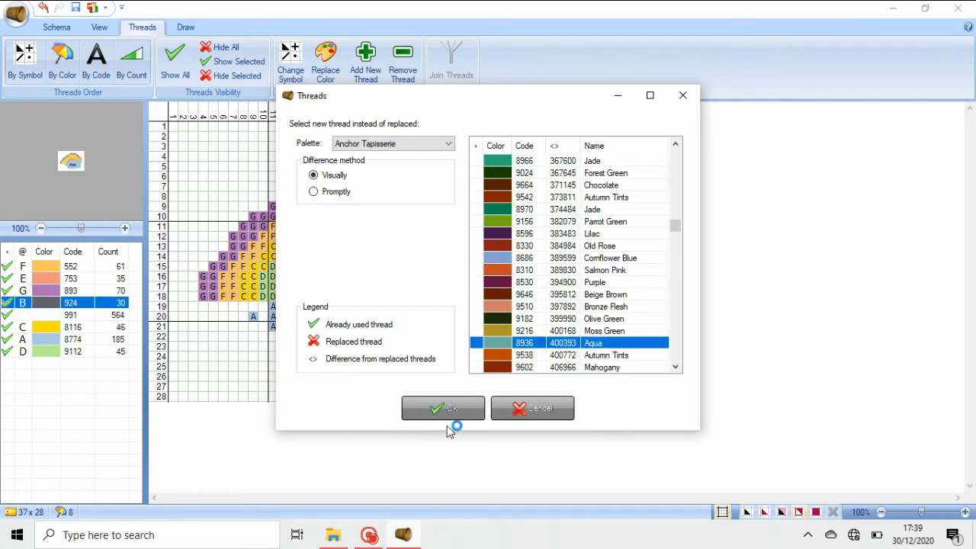
{"action": "left_click", "coordinate": [450, 410]}
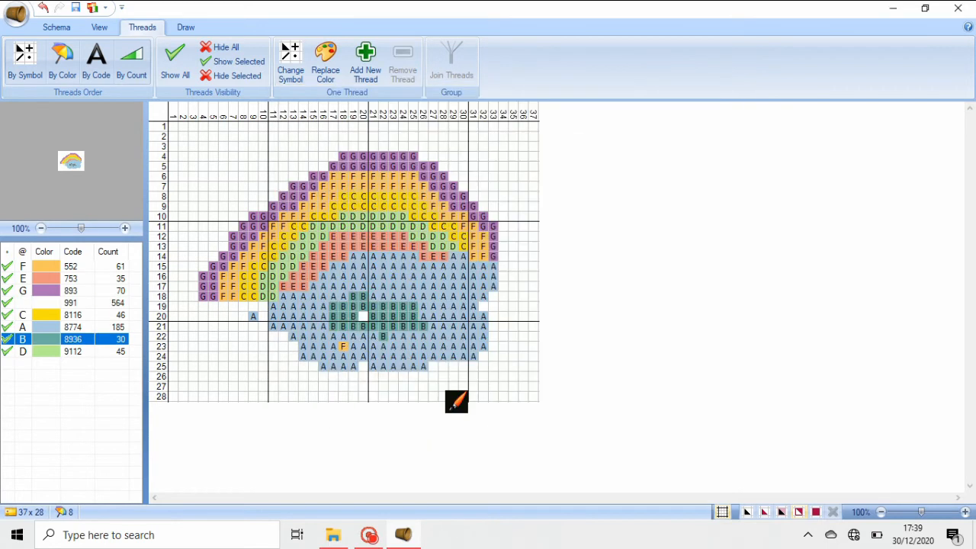
Erase the stray stitch at column 9, row 20 with thread 991 and recolour the F stitch at column 18, row 23 with thread 8774.
{"action": "left_click", "coordinate": [186, 26]}
{"action": "left_click", "coordinate": [253, 315]}
{"action": "left_click", "coordinate": [116, 61]}
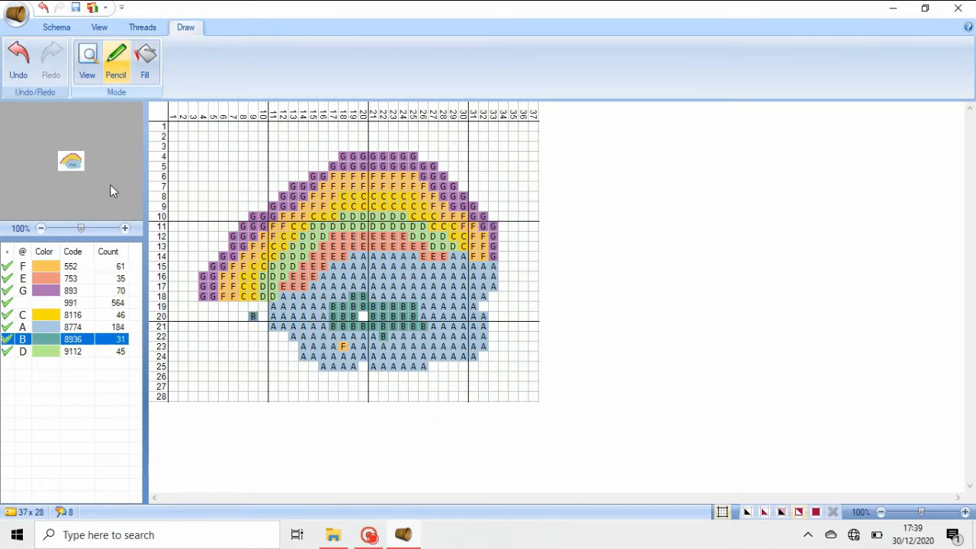
{"action": "left_click", "coordinate": [114, 302]}
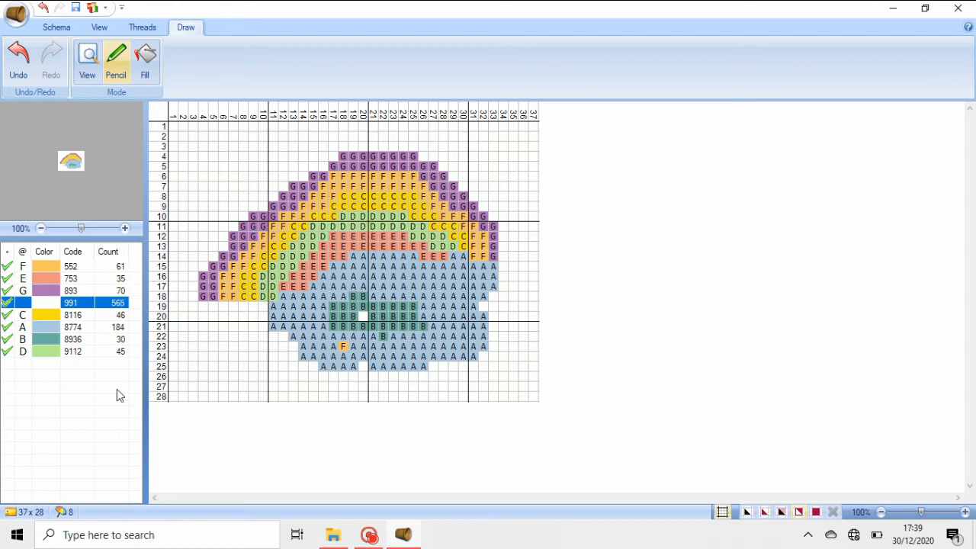
{"action": "left_click", "coordinate": [46, 327]}
{"action": "left_click", "coordinate": [342, 346]}
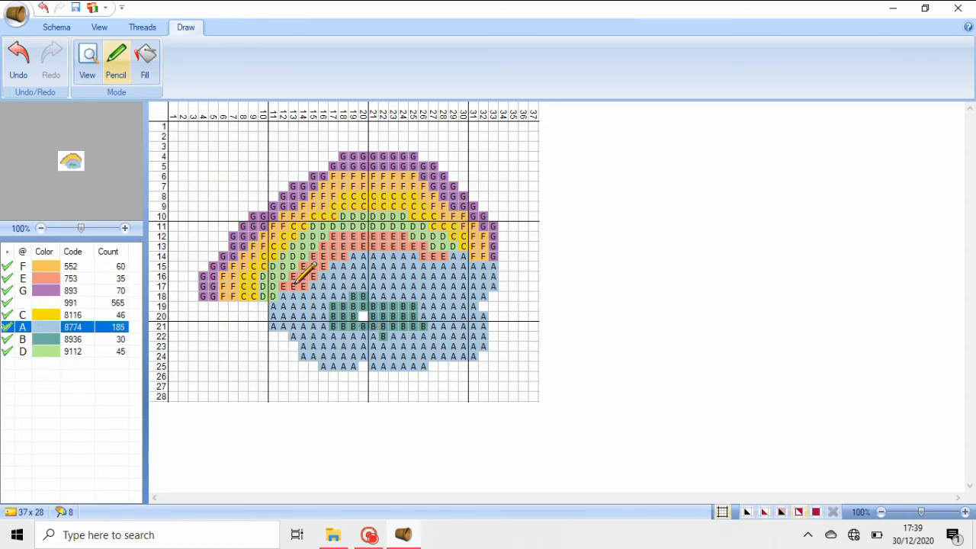
Fill the gap in the aqua block with thread 8936 and enlarge the block over the blue area between rows 16 and 23.
{"action": "left_click", "coordinate": [105, 340]}
{"action": "left_click", "coordinate": [363, 316]}
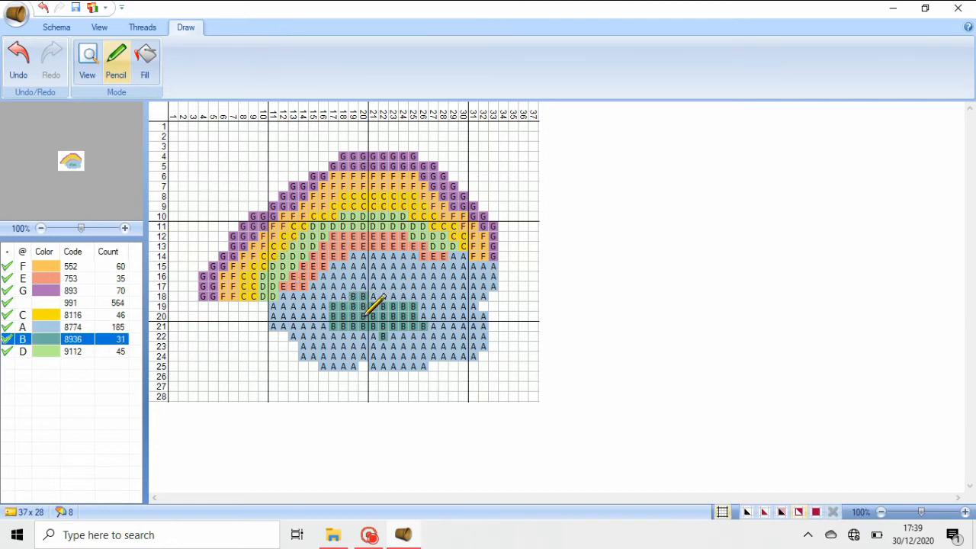
{"action": "mouse_move", "coordinate": [373, 296]}
{"action": "left_mouse_down"}
{"action": "mouse_move", "coordinate": [383, 293]}
{"action": "mouse_move", "coordinate": [365, 288]}
{"action": "mouse_move", "coordinate": [316, 323]}
{"action": "mouse_move", "coordinate": [323, 333]}
{"action": "mouse_move", "coordinate": [425, 345]}
{"action": "mouse_move", "coordinate": [453, 315]}
{"action": "mouse_move", "coordinate": [447, 290]}
{"action": "mouse_move", "coordinate": [437, 318]}
{"action": "mouse_move", "coordinate": [431, 292]}
{"action": "mouse_move", "coordinate": [414, 276]}
{"action": "mouse_move", "coordinate": [407, 285]}
{"action": "mouse_move", "coordinate": [434, 303]}
{"action": "mouse_move", "coordinate": [432, 328]}
{"action": "mouse_move", "coordinate": [407, 285]}
{"action": "mouse_move", "coordinate": [367, 279]}
{"action": "left_mouse_up"}
{"action": "left_click", "coordinate": [383, 278]}
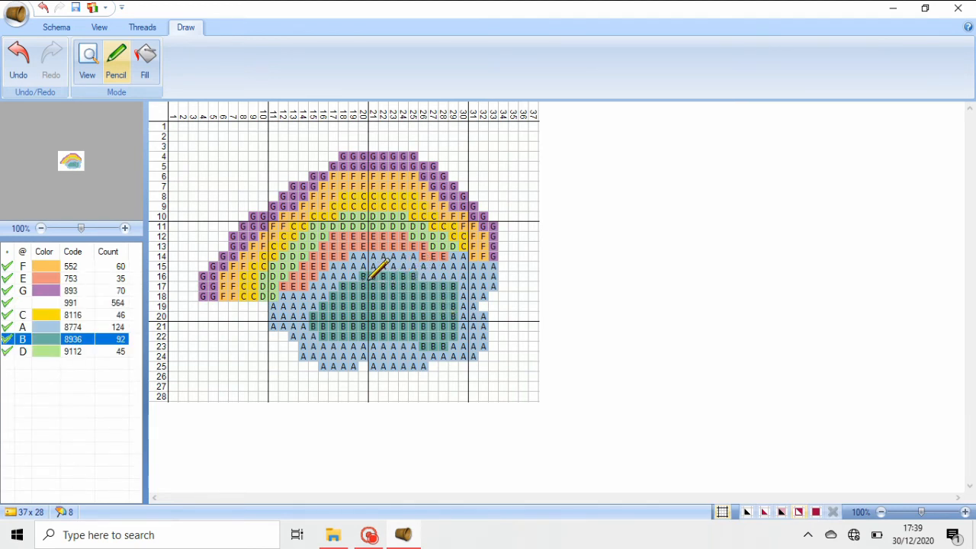
{"action": "left_click", "coordinate": [431, 278]}
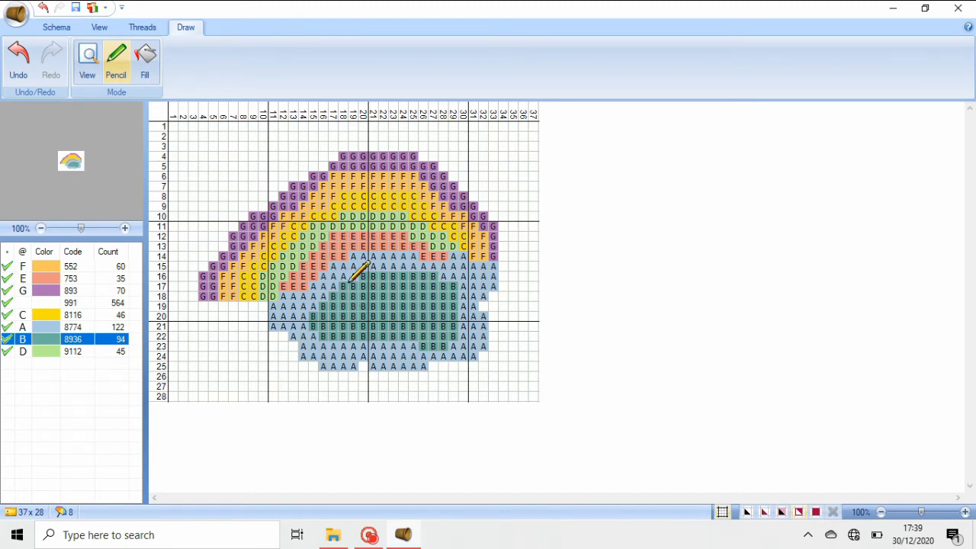
{"action": "left_click_drag", "start_coordinate": [349, 278], "coordinate": [330, 294]}
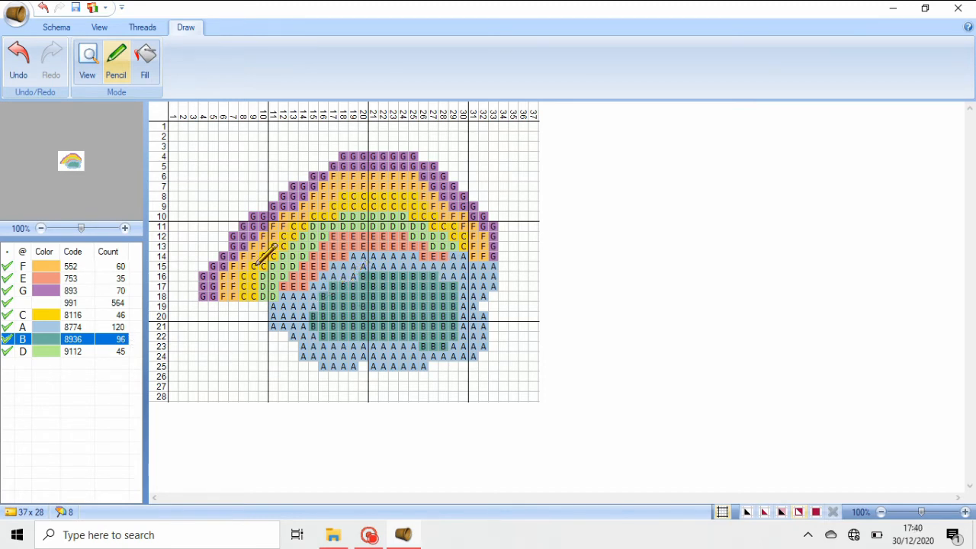
Replace the blue A thread 8774 with the Anchor Tapisserie thread 8772 Bright Sky.
{"action": "left_click", "coordinate": [79, 328]}
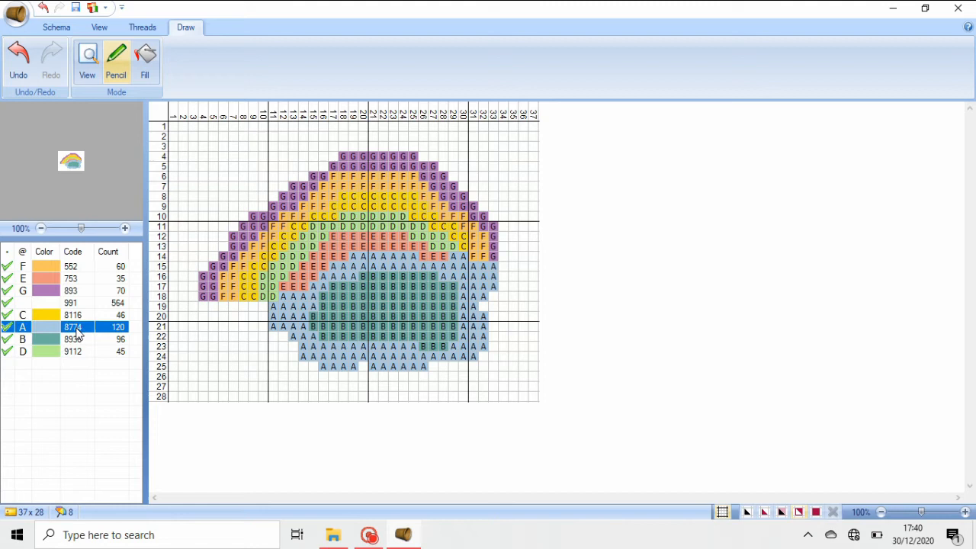
{"action": "left_click", "coordinate": [151, 28]}
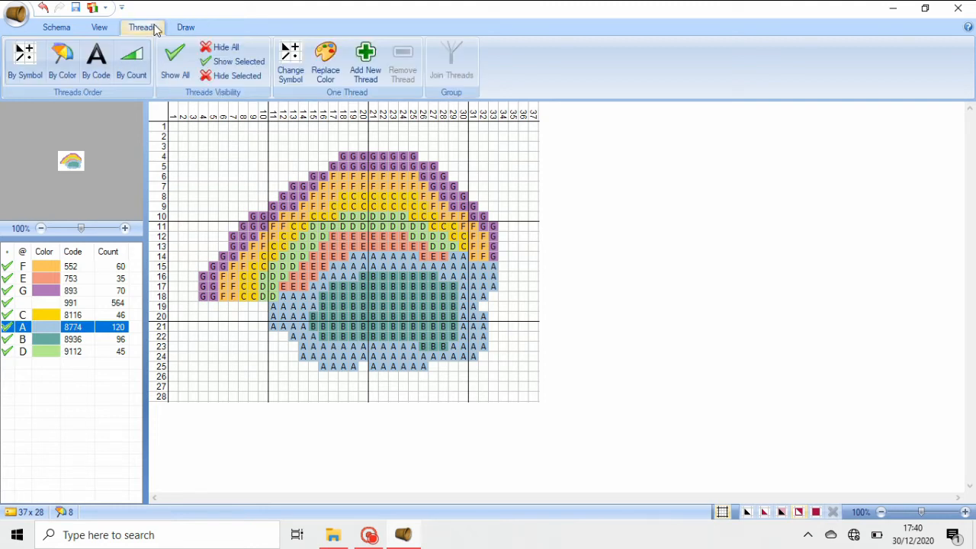
{"action": "left_click", "coordinate": [325, 61]}
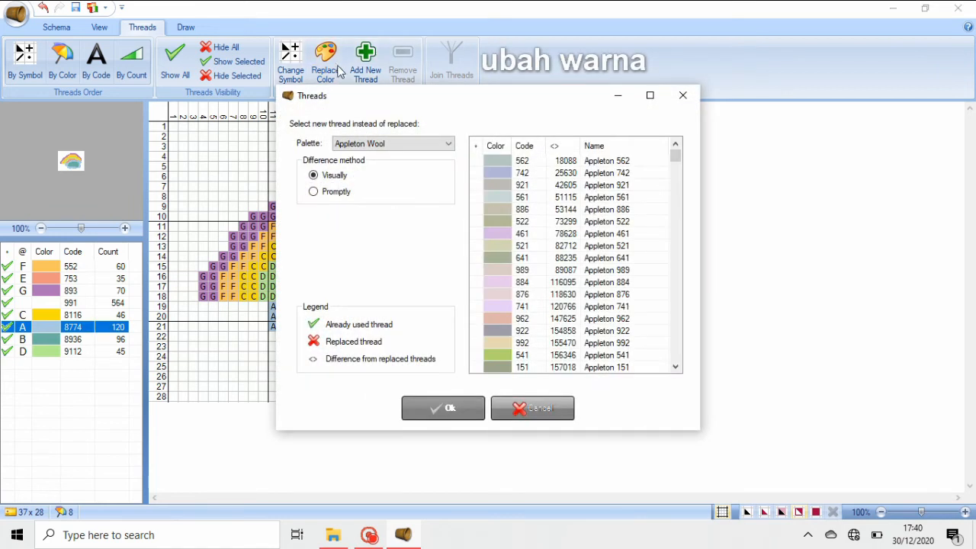
{"action": "left_click", "coordinate": [448, 145]}
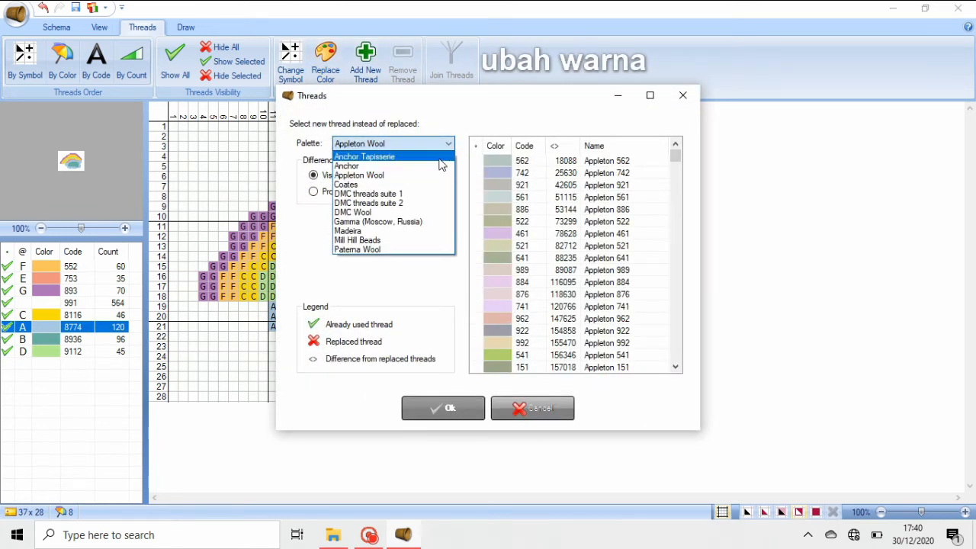
{"action": "left_click", "coordinate": [441, 158]}
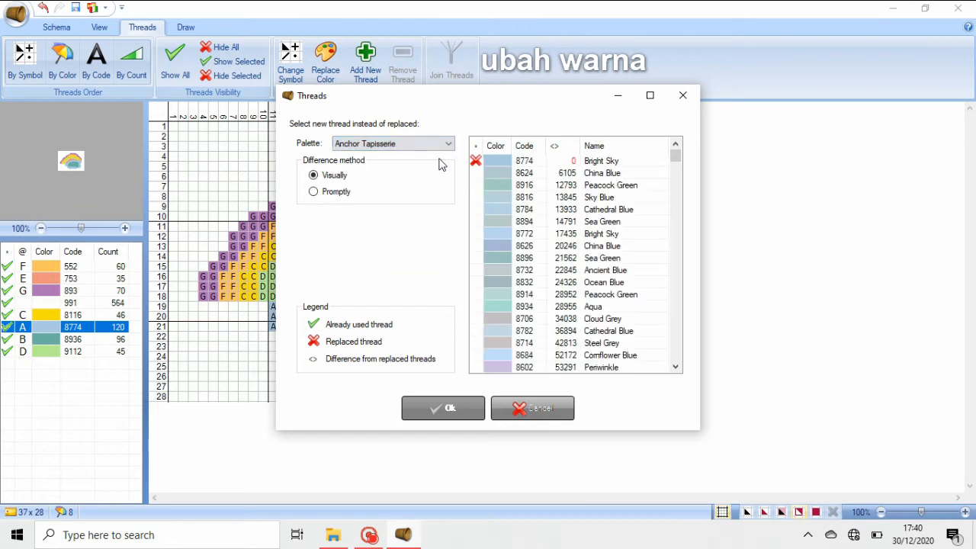
{"action": "left_click", "coordinate": [502, 235]}
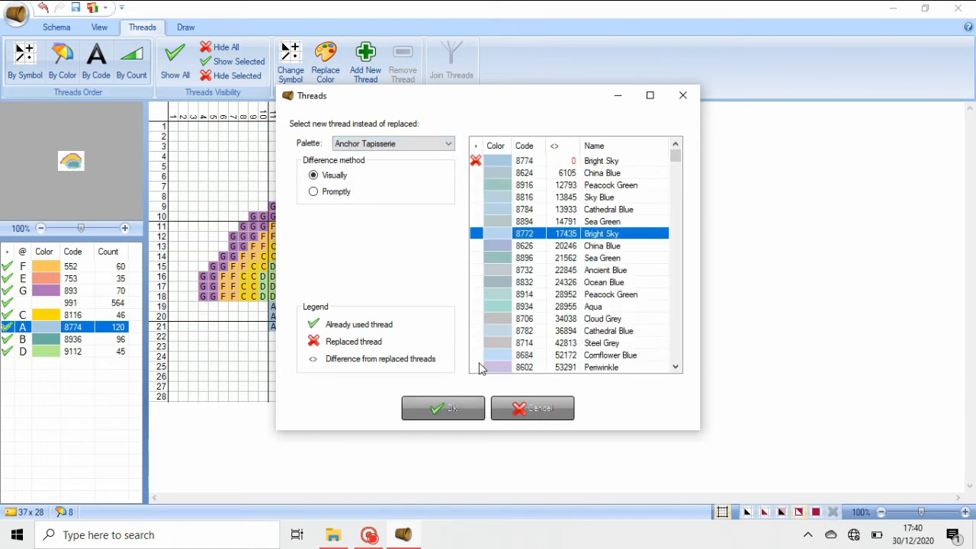
{"action": "left_click", "coordinate": [439, 407]}
Replace the aqua B thread 8936 with the Anchor Tapisserie thread 8816 Sky Blue.
{"action": "left_click", "coordinate": [103, 340]}
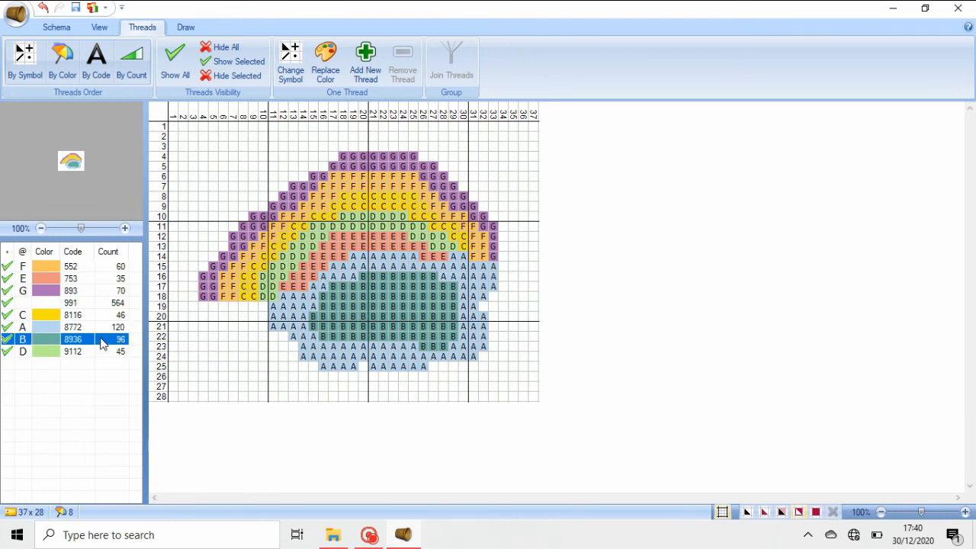
{"action": "left_click", "coordinate": [325, 62]}
{"action": "left_click", "coordinate": [448, 143]}
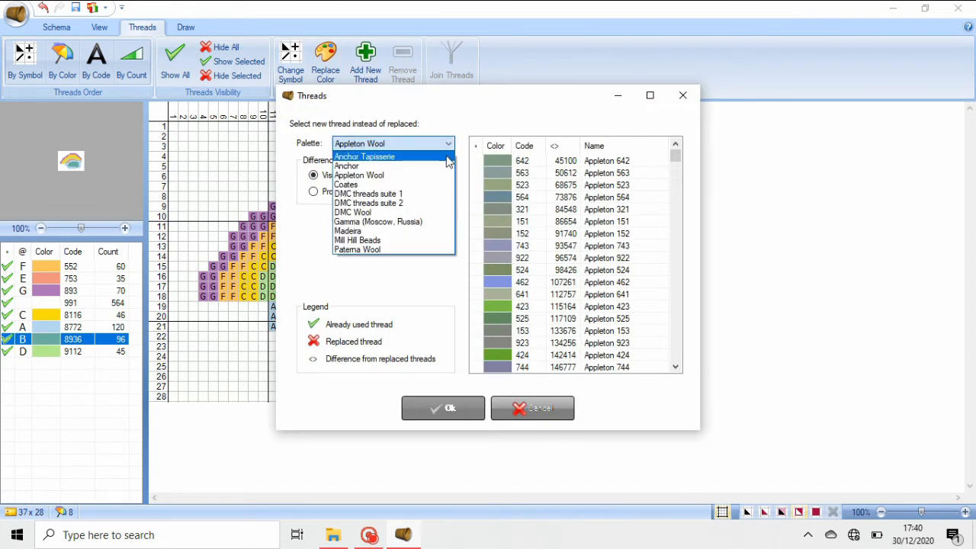
{"action": "left_click", "coordinate": [446, 157]}
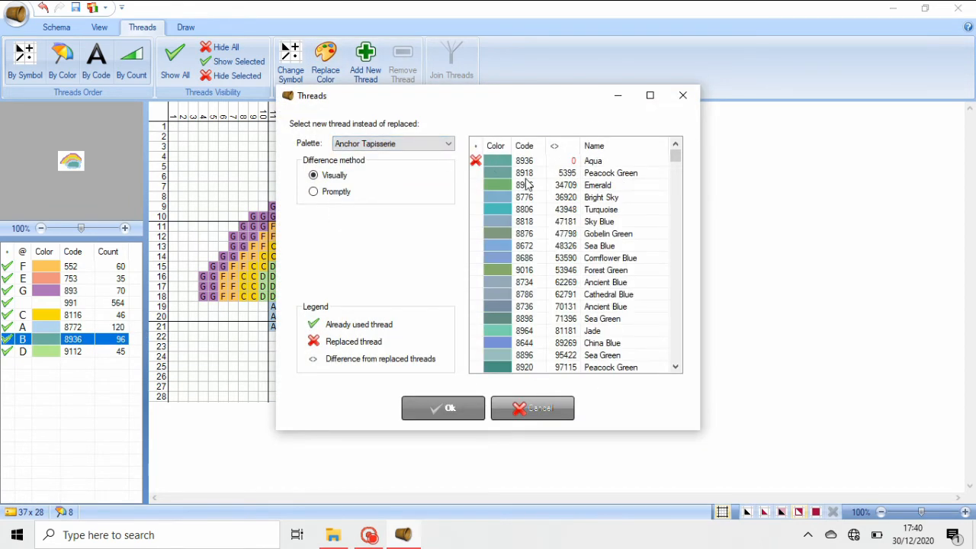
{"action": "left_click_drag", "start_coordinate": [675, 157], "coordinate": [681, 195]}
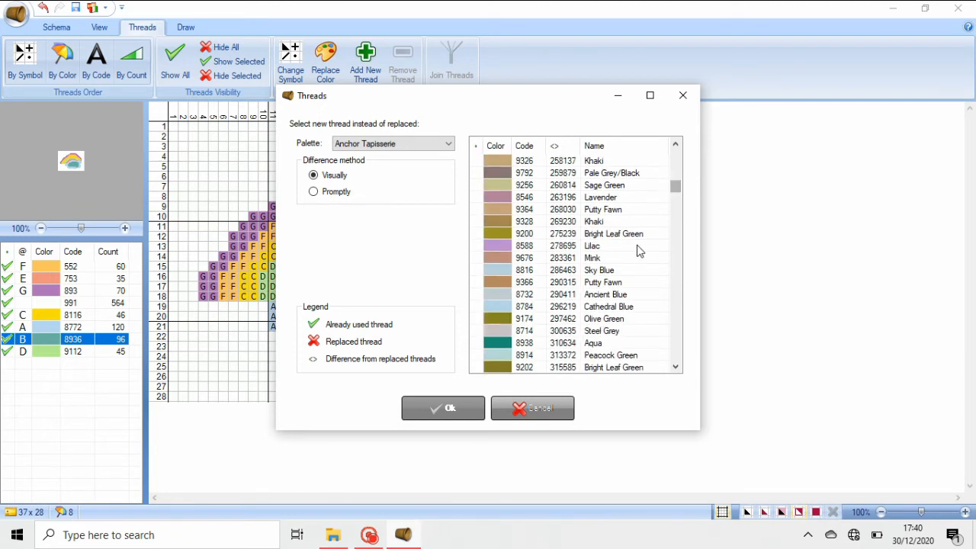
{"action": "left_click", "coordinate": [634, 271]}
{"action": "left_click", "coordinate": [452, 409]}
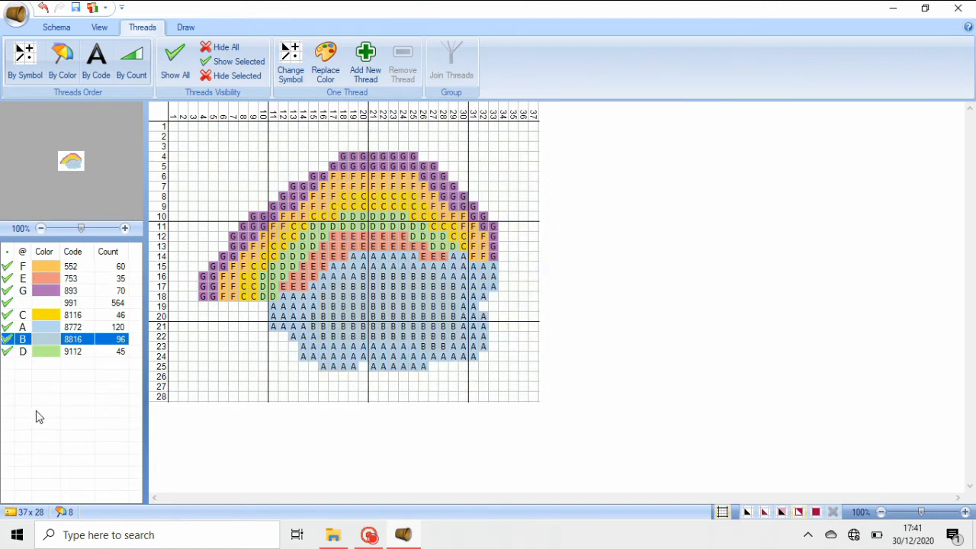
Replace the salmon E thread 753 with the Anchor Tapisserie thread 8416 Raspberry.
{"action": "left_click", "coordinate": [41, 279]}
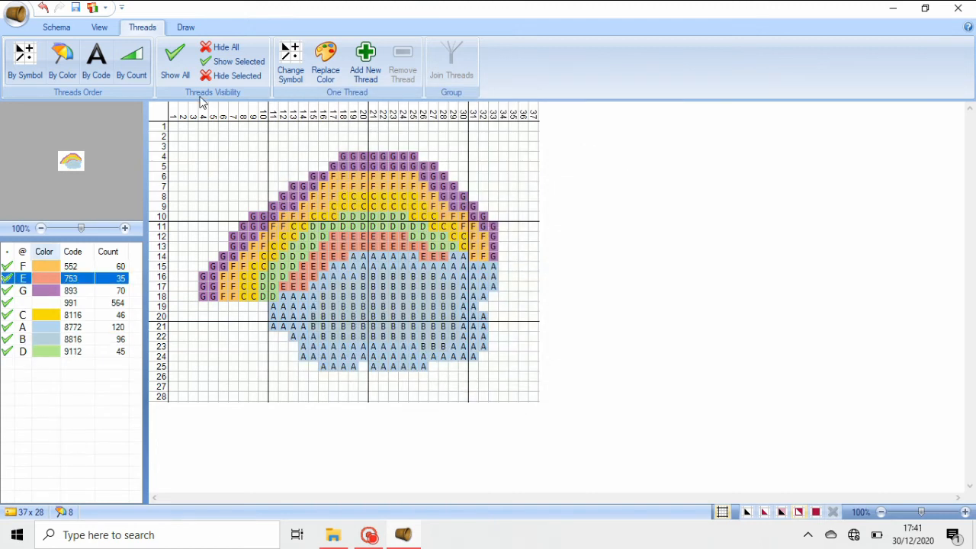
{"action": "left_click", "coordinate": [328, 61]}
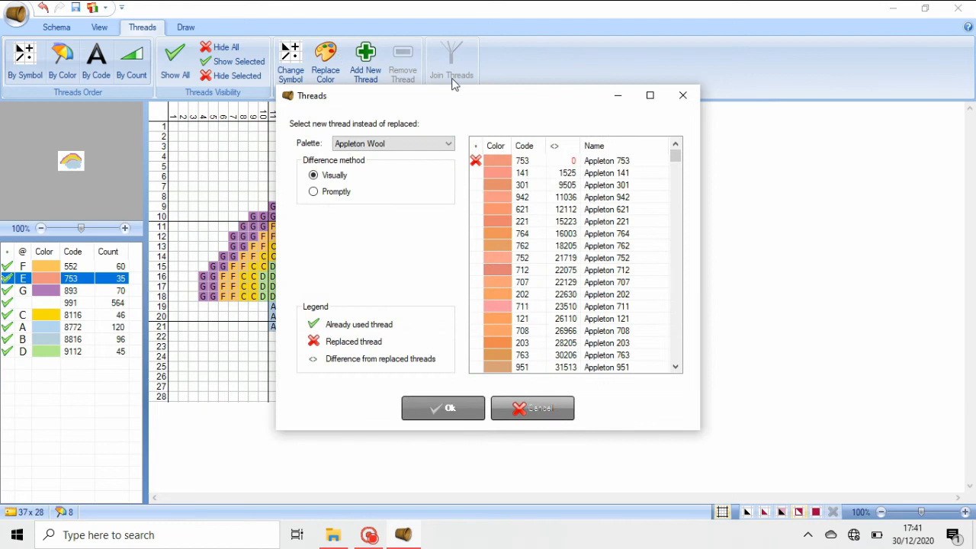
{"action": "left_click", "coordinate": [502, 270]}
{"action": "left_click", "coordinate": [447, 143]}
{"action": "left_click", "coordinate": [427, 155]}
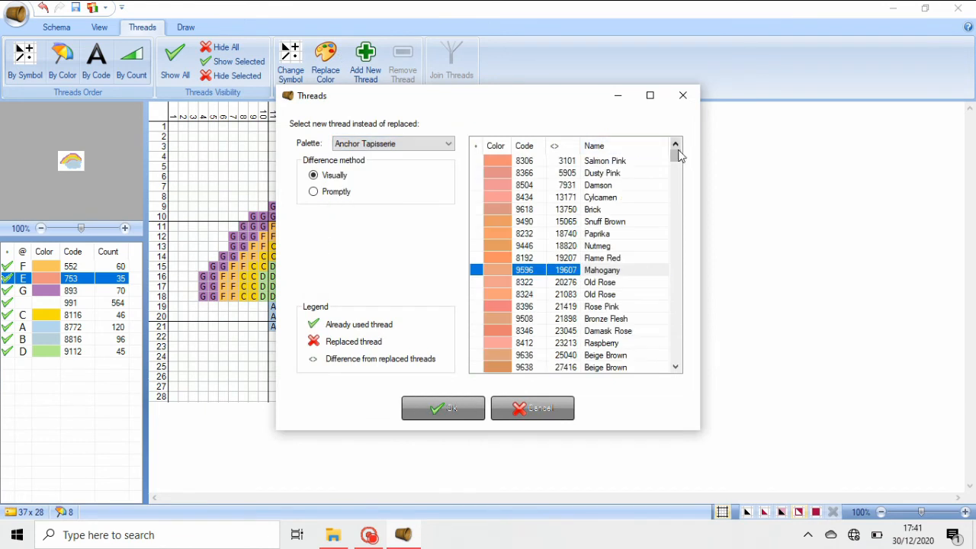
{"action": "left_click_drag", "start_coordinate": [677, 158], "coordinate": [679, 177]}
{"action": "left_click", "coordinate": [643, 210]}
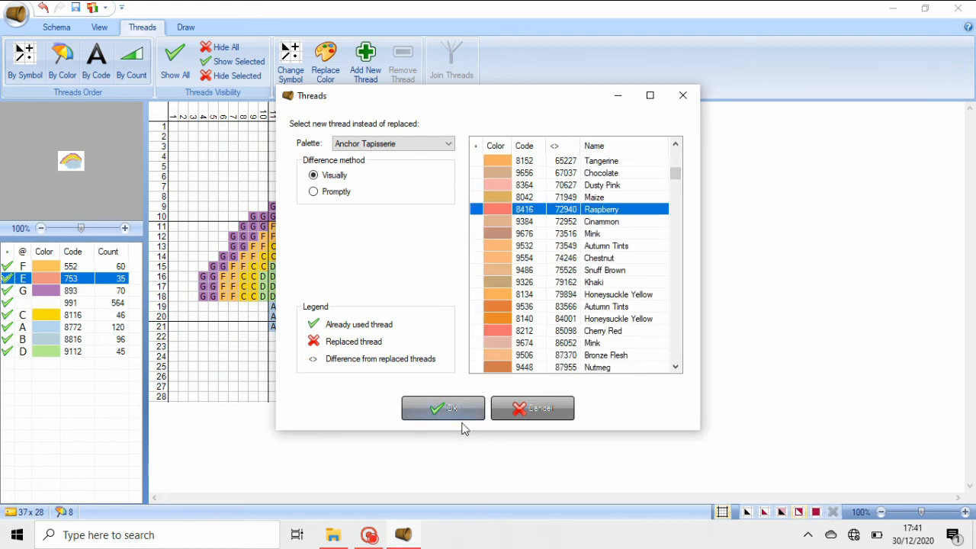
{"action": "left_click", "coordinate": [463, 412]}
Replace the green D thread 9112 with the Appleton Wool thread 874.
{"action": "left_click", "coordinate": [69, 352]}
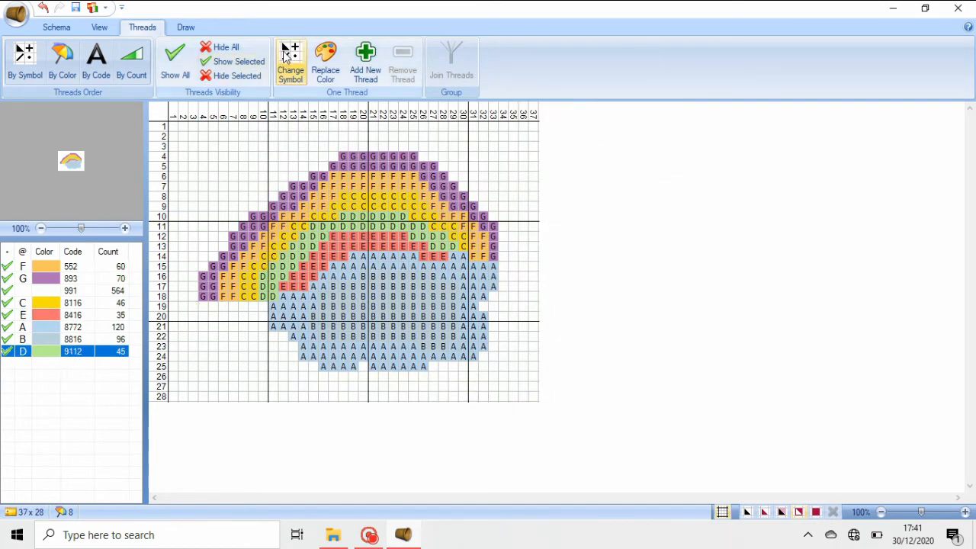
{"action": "left_click", "coordinate": [324, 61]}
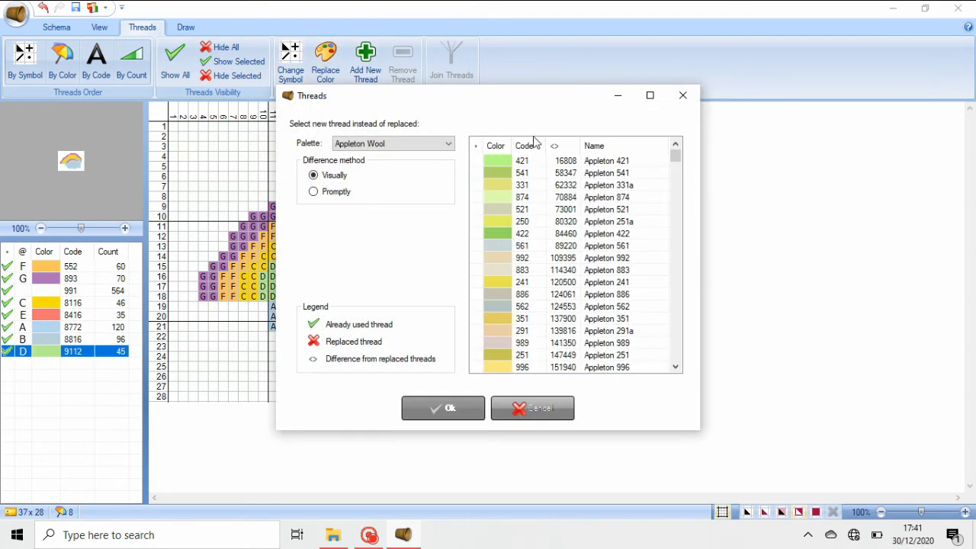
{"action": "left_click", "coordinate": [523, 197]}
{"action": "left_click", "coordinate": [467, 410]}
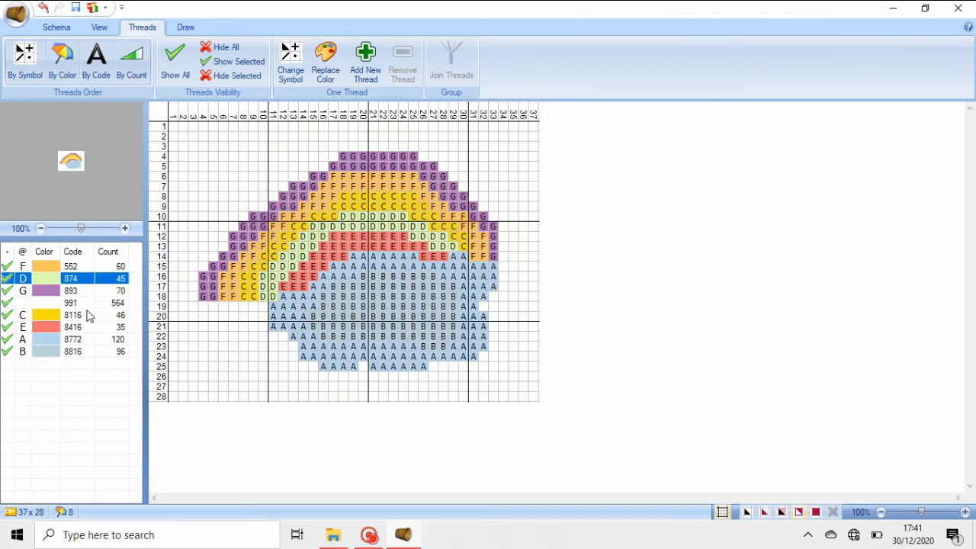
Replace the yellow C thread 8116 with the Appleton Wool thread 250, Appleton 251a.
{"action": "left_click", "coordinate": [89, 315]}
{"action": "left_click", "coordinate": [325, 61]}
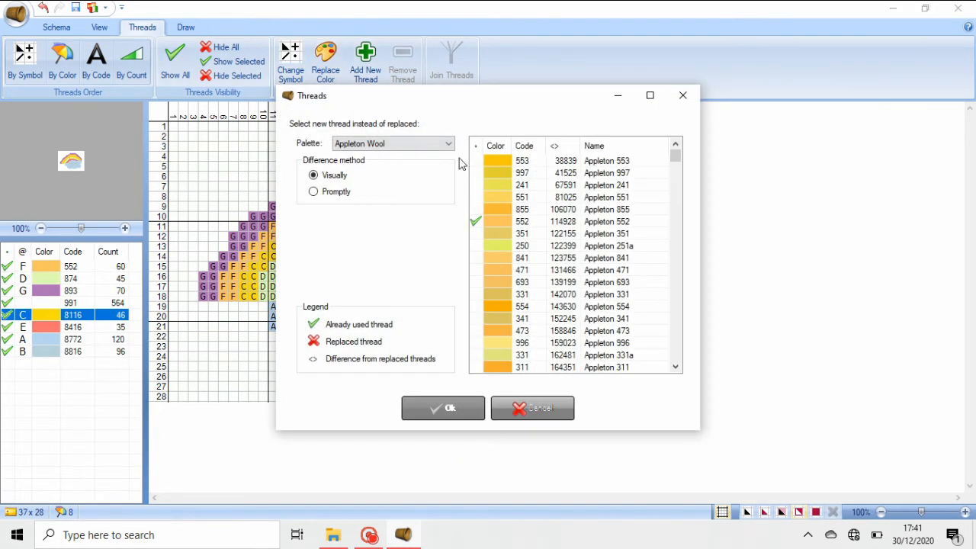
{"action": "left_click", "coordinate": [498, 246]}
{"action": "left_click", "coordinate": [446, 408]}
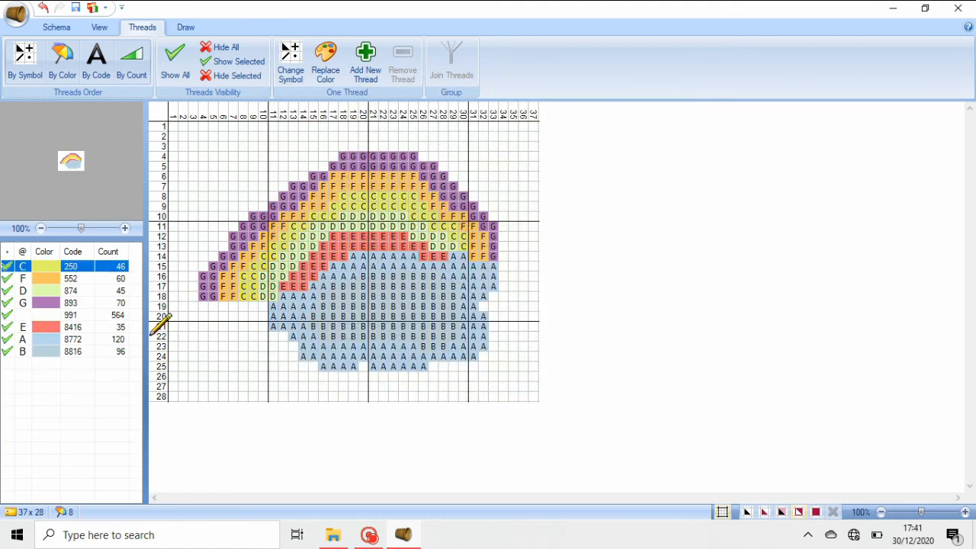
Replace the purple G thread 893 with the lighter Appleton Wool thread 892.
{"action": "left_click", "coordinate": [42, 279]}
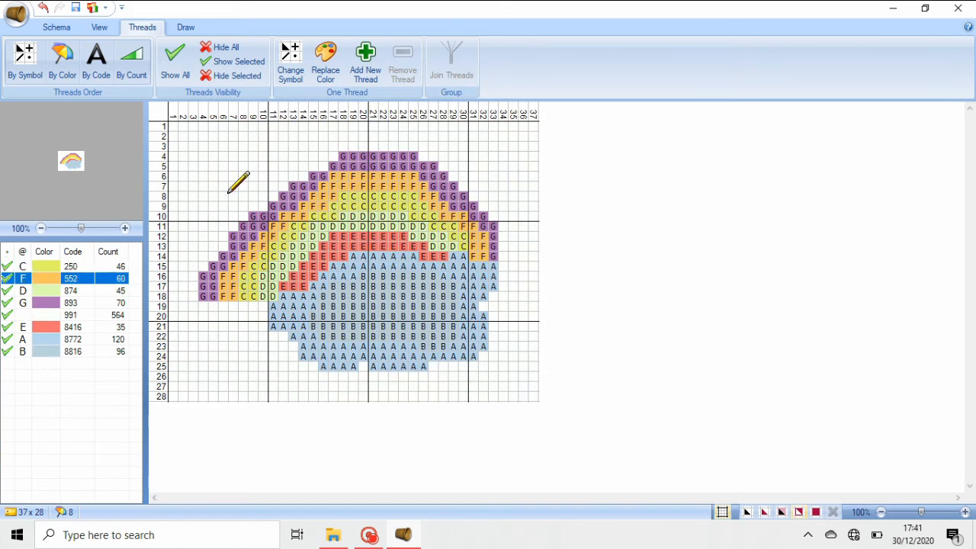
{"action": "left_click", "coordinate": [53, 304]}
{"action": "left_click", "coordinate": [324, 61]}
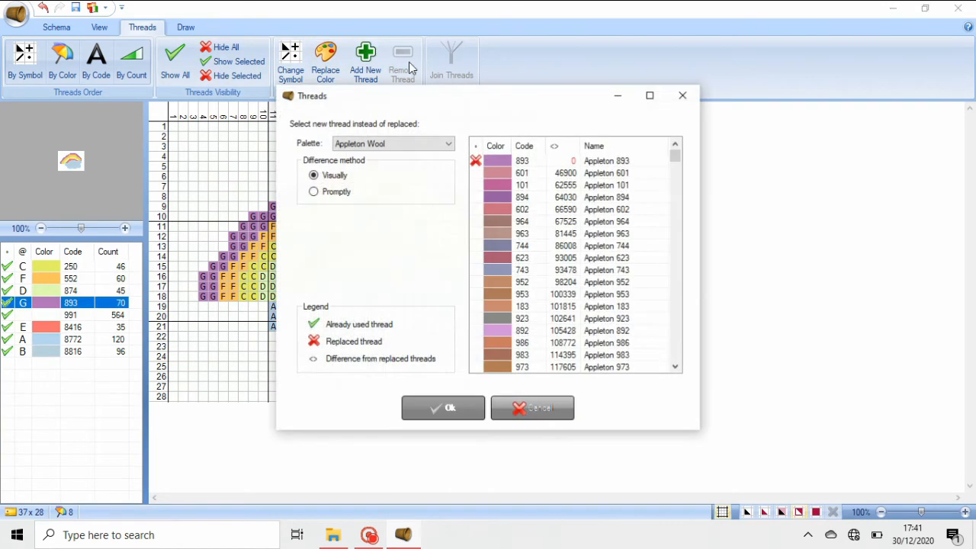
{"action": "left_click", "coordinate": [509, 331]}
{"action": "left_click", "coordinate": [443, 408]}
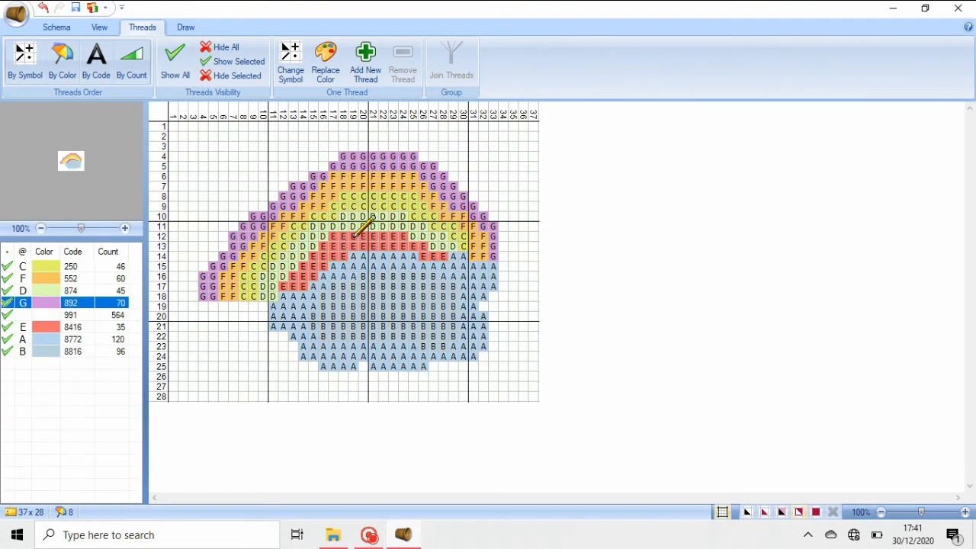
Replace the pale green D thread 874 with the Appleton Wool thread 421.
{"action": "left_click", "coordinate": [124, 291]}
{"action": "left_click", "coordinate": [325, 61]}
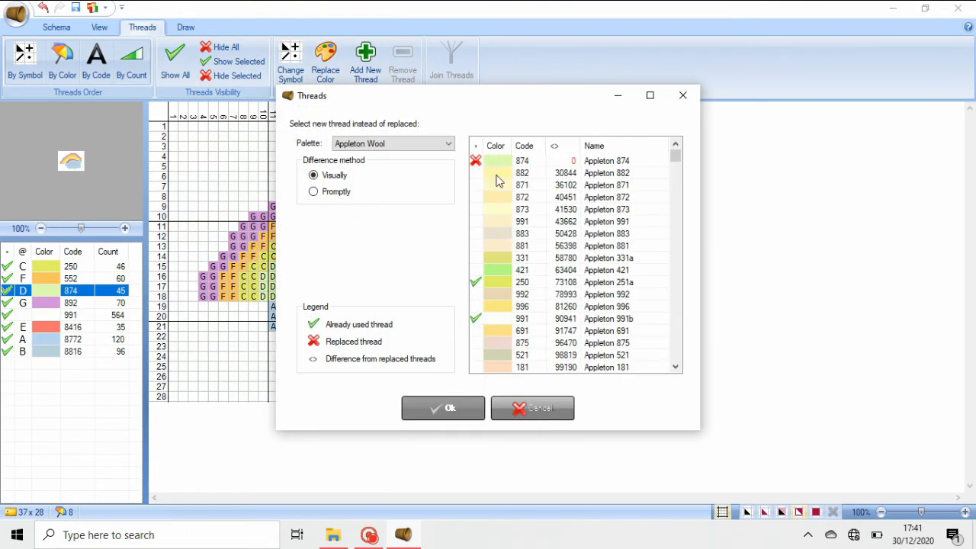
{"action": "left_click", "coordinate": [507, 269]}
{"action": "left_click", "coordinate": [439, 409]}
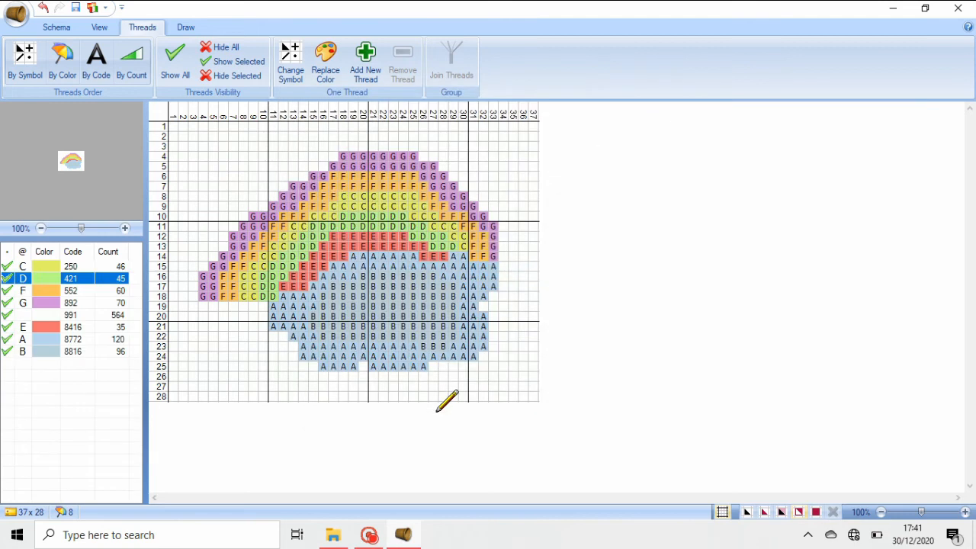
Replace the light green D thread 421 with the darker Appleton Wool thread 422.
{"action": "left_click", "coordinate": [323, 64]}
{"action": "left_click", "coordinate": [536, 222]}
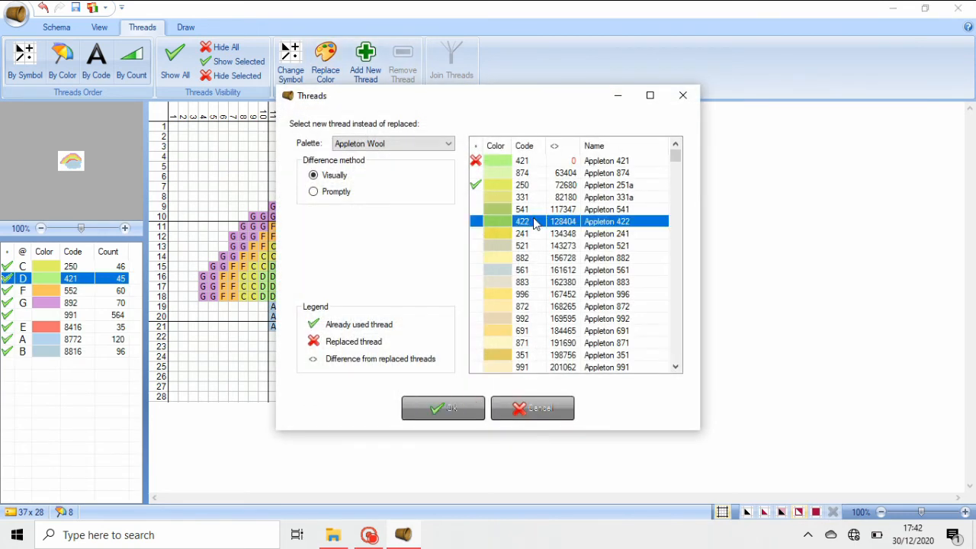
{"action": "left_click", "coordinate": [478, 405]}
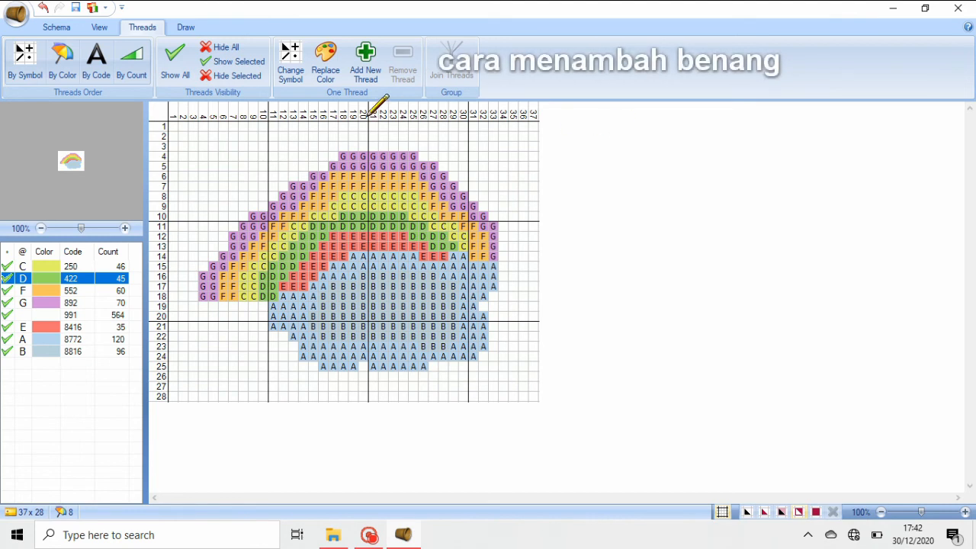
Add the orange Appleton Wool thread 121 to the pattern's thread list with the symbol H.
{"action": "left_click", "coordinate": [372, 84]}
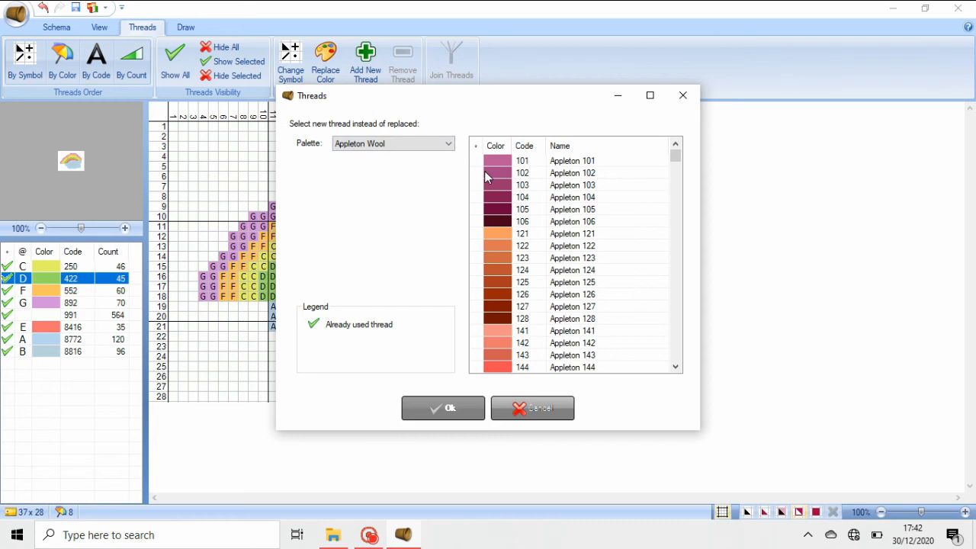
{"action": "left_click", "coordinate": [491, 237]}
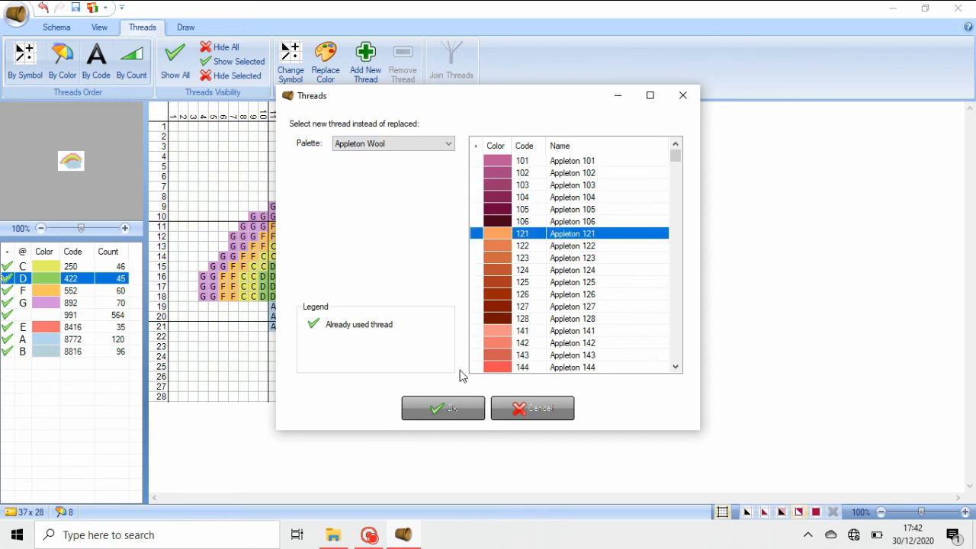
{"action": "left_click", "coordinate": [455, 412]}
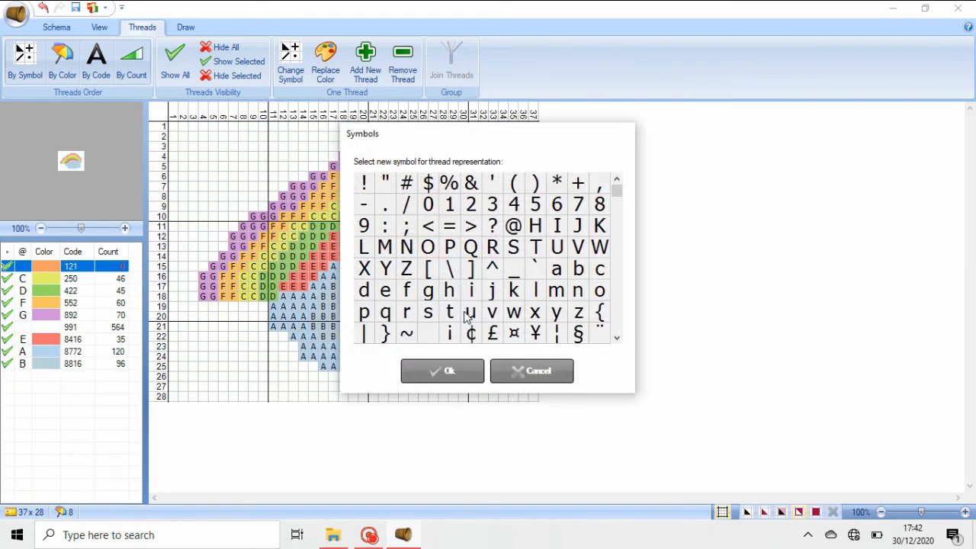
{"action": "left_click", "coordinate": [536, 230]}
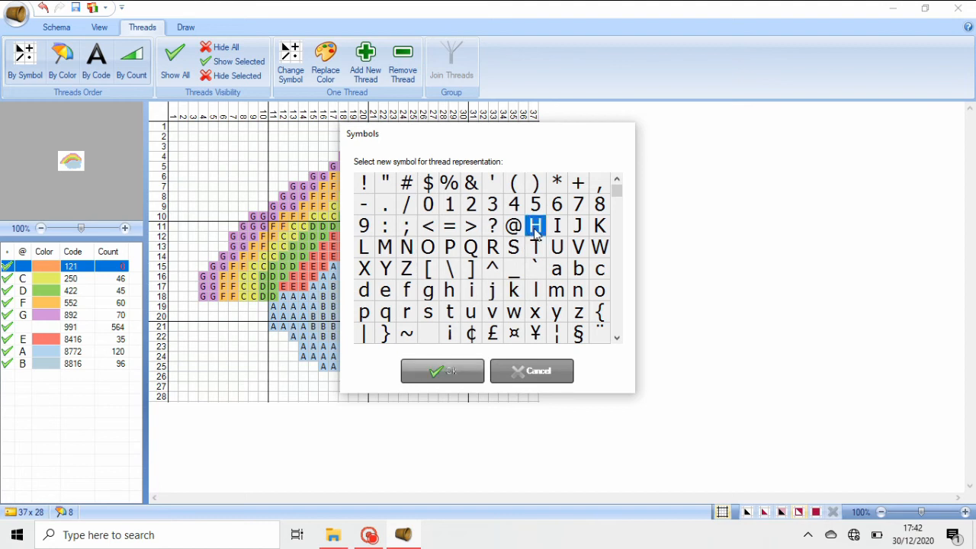
{"action": "left_click", "coordinate": [447, 373]}
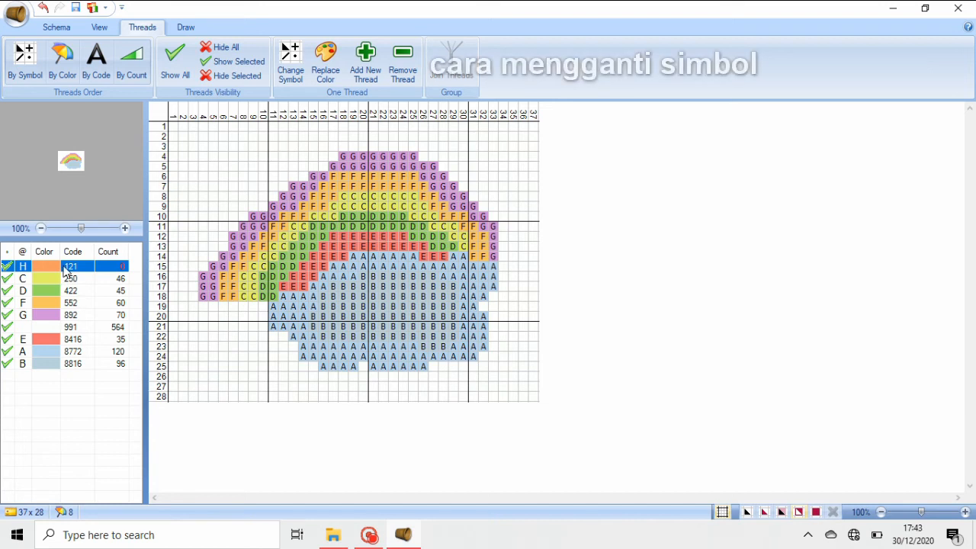
Change the symbol of the unused thread 121 to I and remove that thread from the thread list.
{"action": "left_click", "coordinate": [283, 70]}
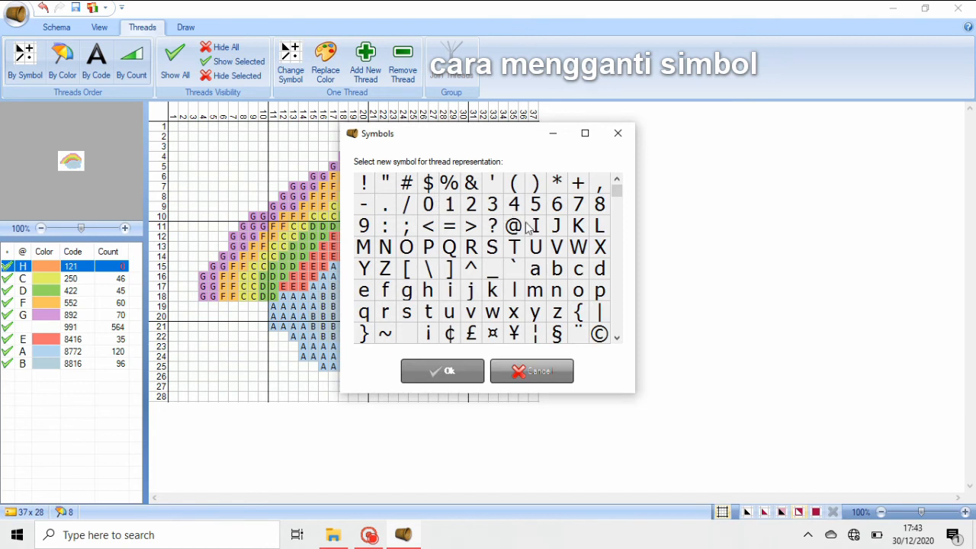
{"action": "left_click", "coordinate": [536, 227]}
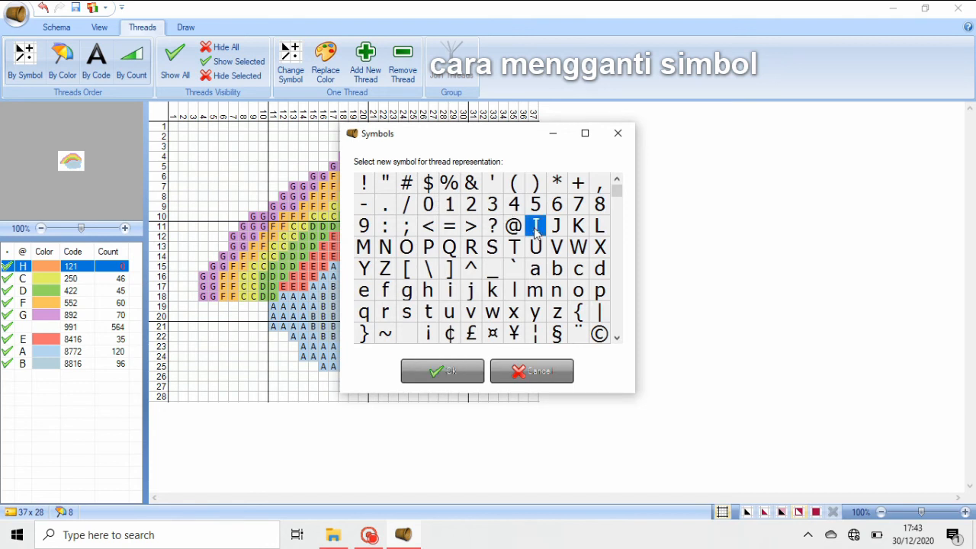
{"action": "left_click", "coordinate": [445, 371]}
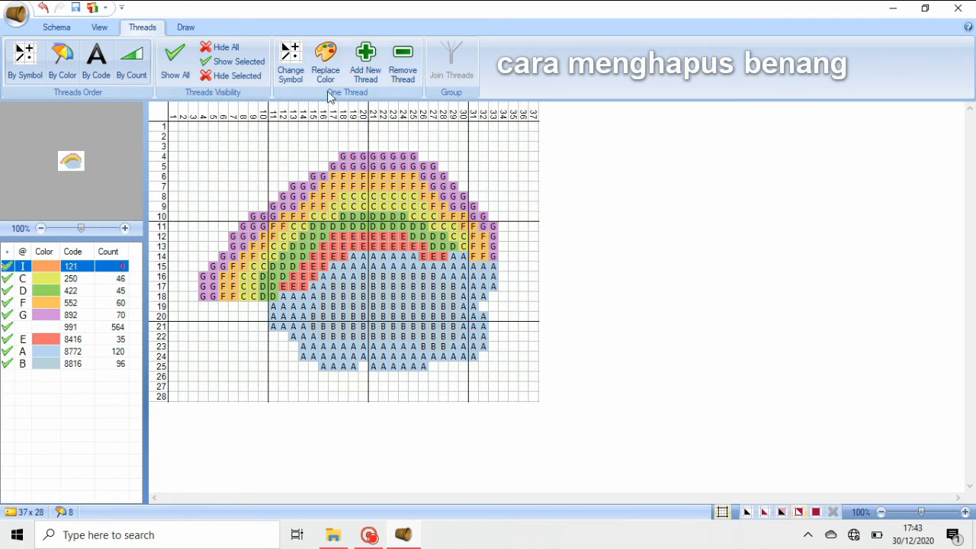
{"action": "left_click", "coordinate": [399, 69]}
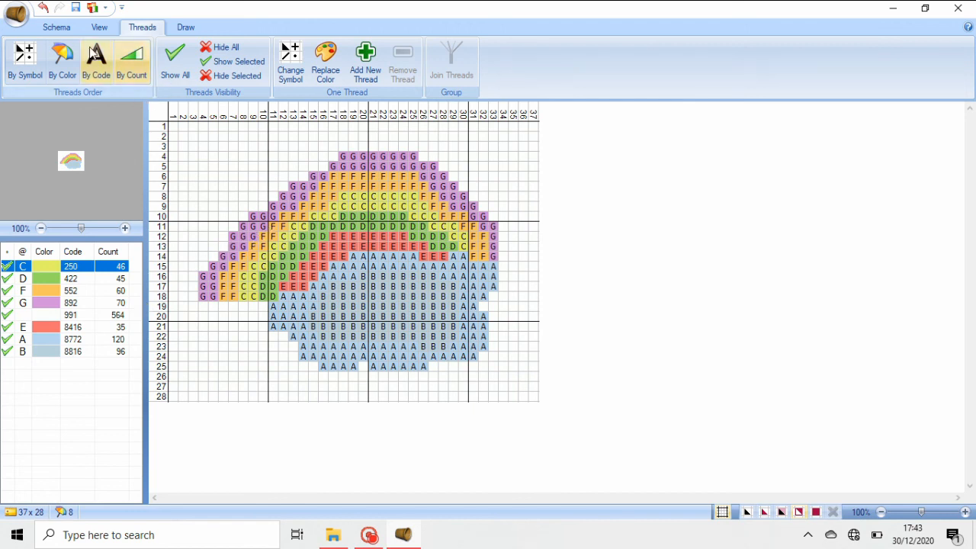
Save the pattern as a Stitch Art Easy! document (.sa4) named "awan 1" in the Pictures folder.
{"action": "left_click", "coordinate": [13, 19]}
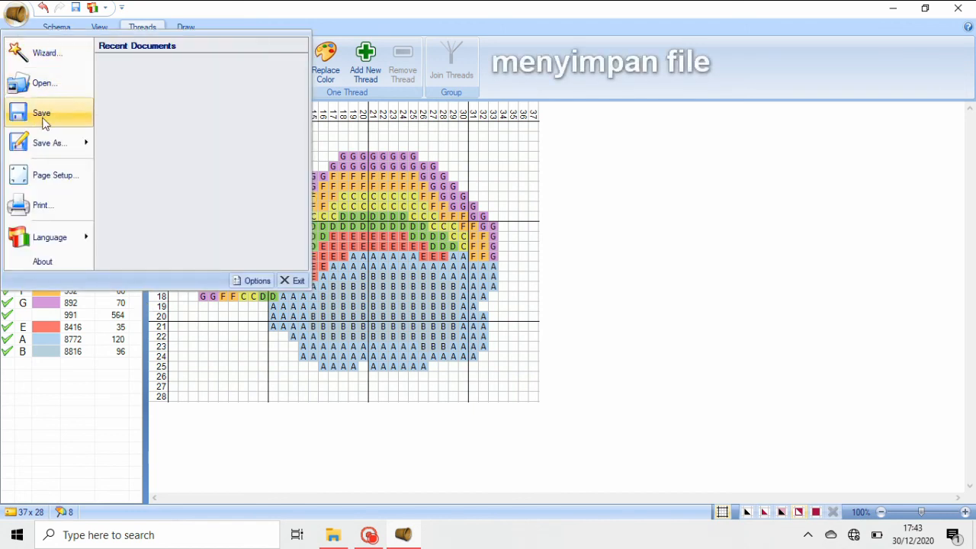
{"action": "mouse_move", "coordinate": [48, 142]}
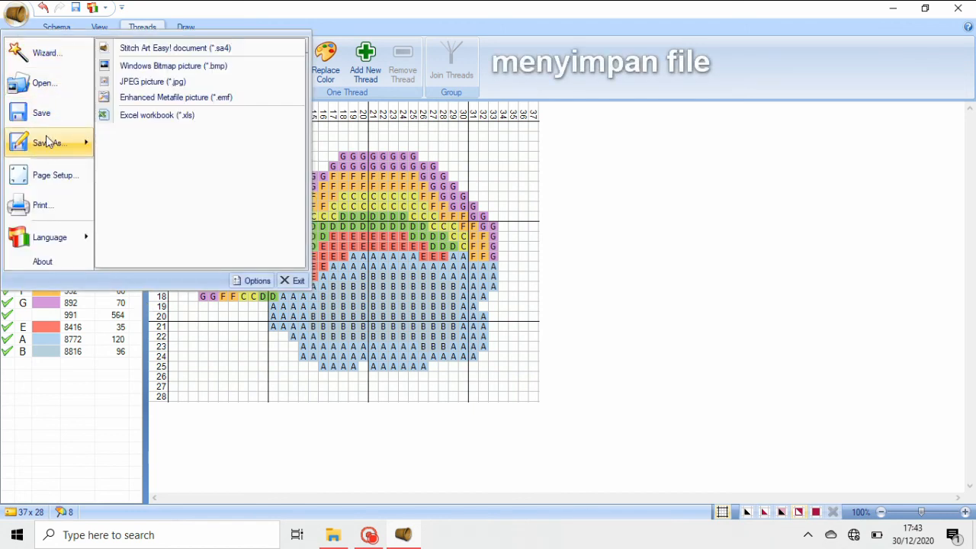
{"action": "left_click", "coordinate": [152, 50]}
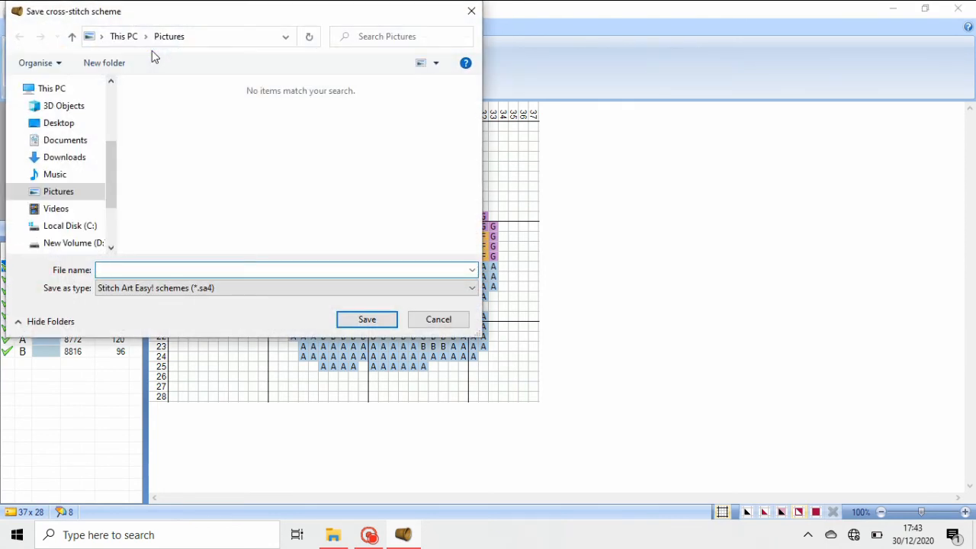
{"action": "type", "text": "awan "}
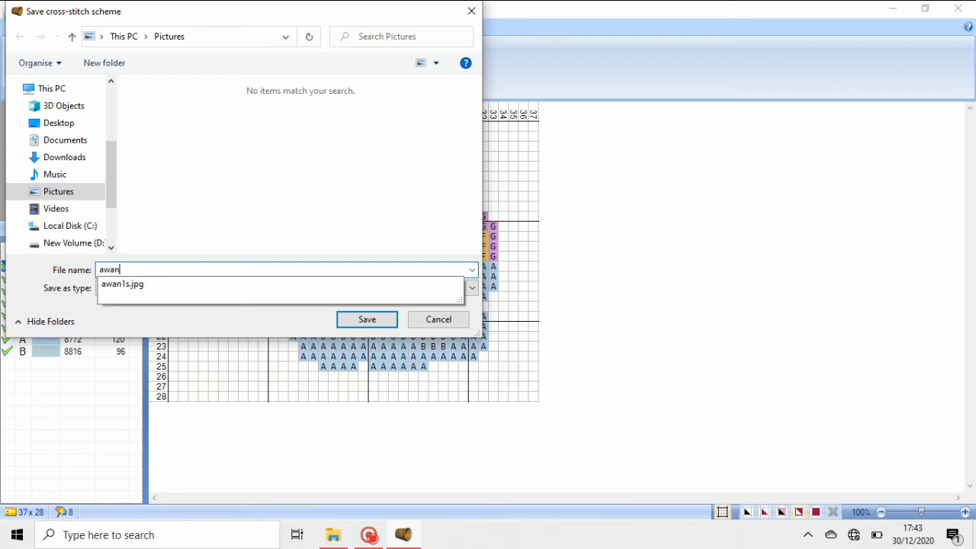
{"action": "type", "text": "1"}
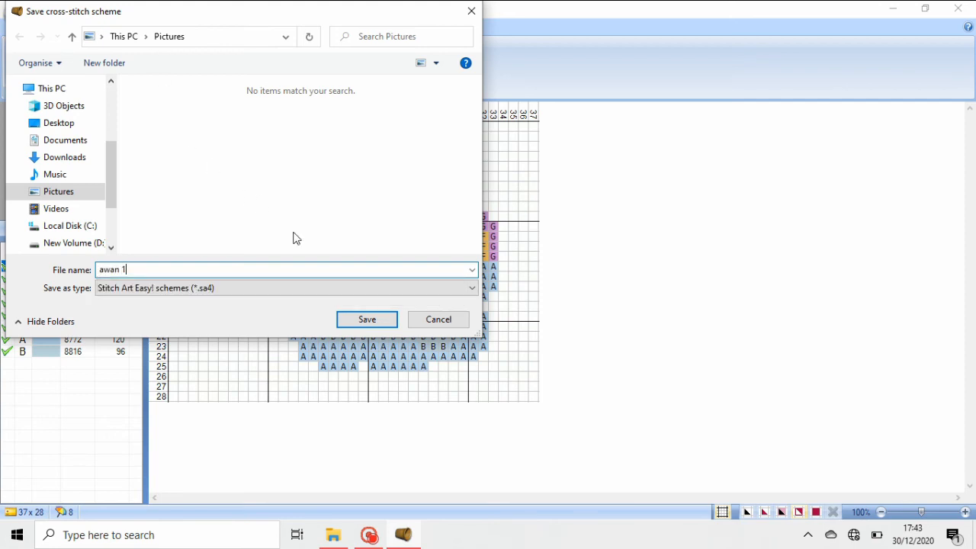
{"action": "left_click", "coordinate": [352, 319]}
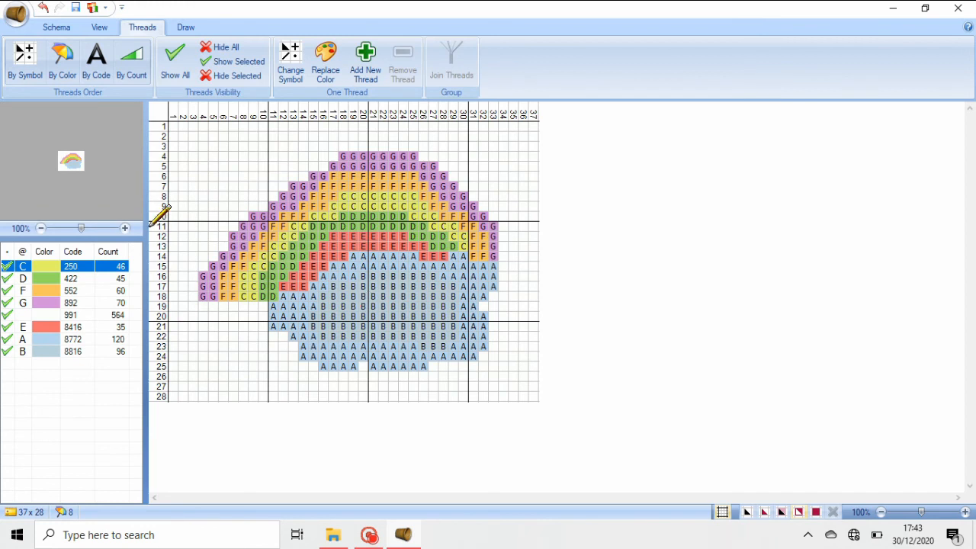
Export the pattern as a JPEG picture named "awan 1p" in the Pictures folder.
{"action": "left_click", "coordinate": [22, 23]}
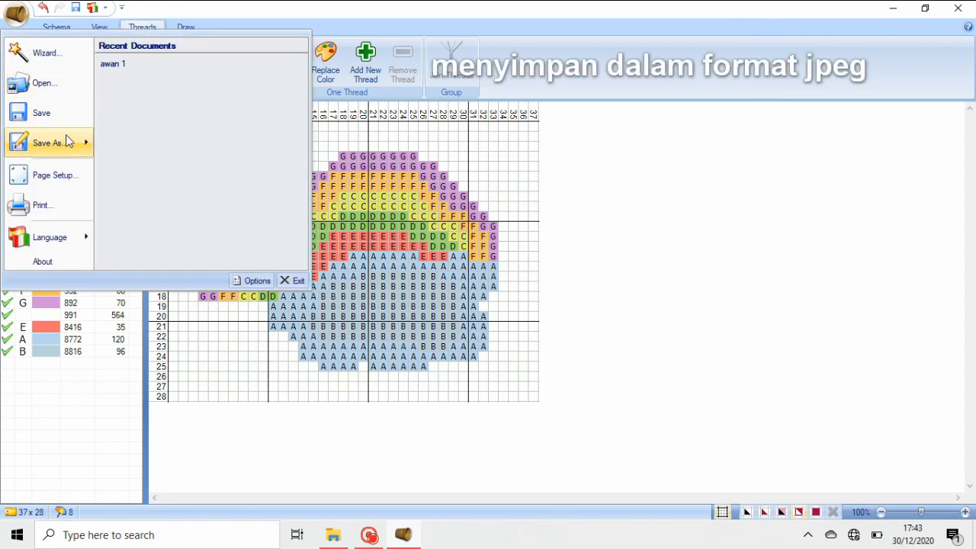
{"action": "mouse_move", "coordinate": [68, 146]}
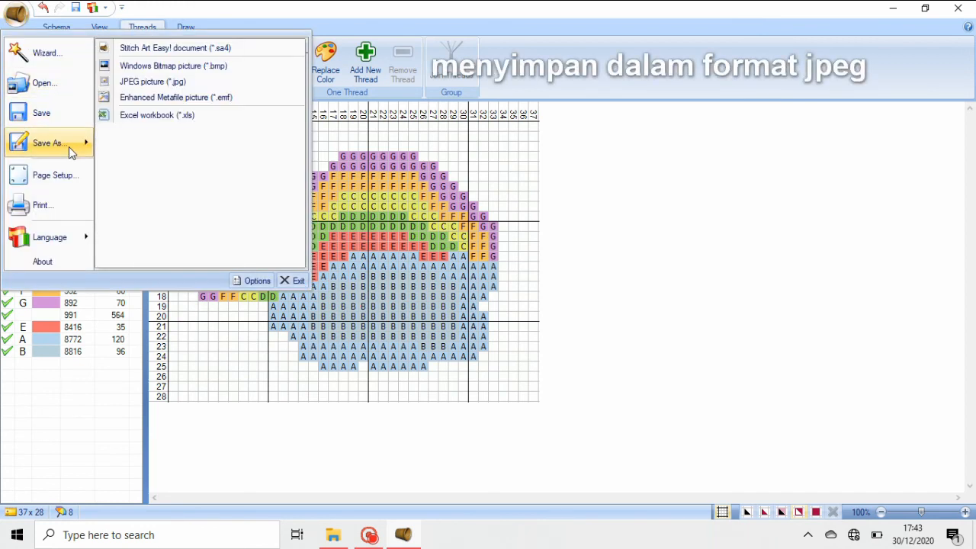
{"action": "left_click", "coordinate": [152, 85]}
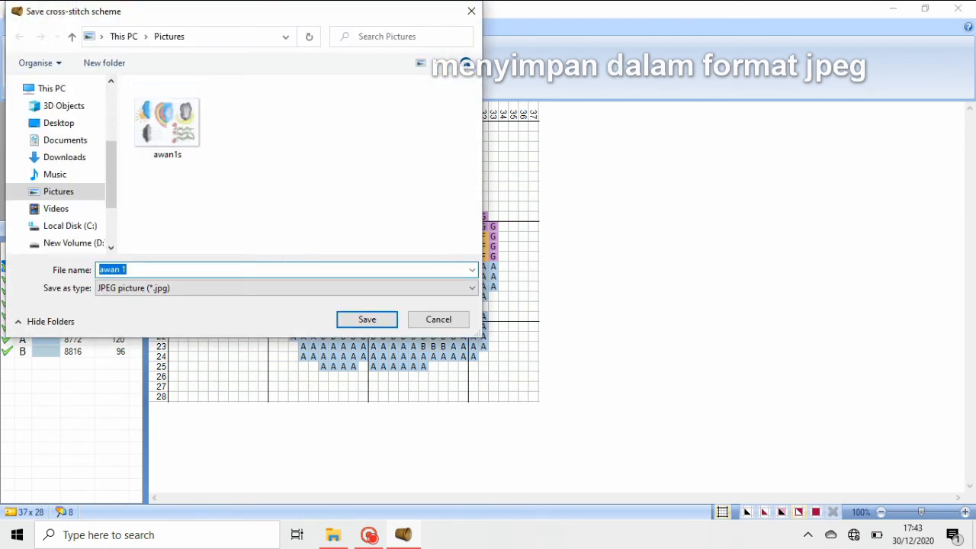
{"action": "left_click", "coordinate": [126, 270]}
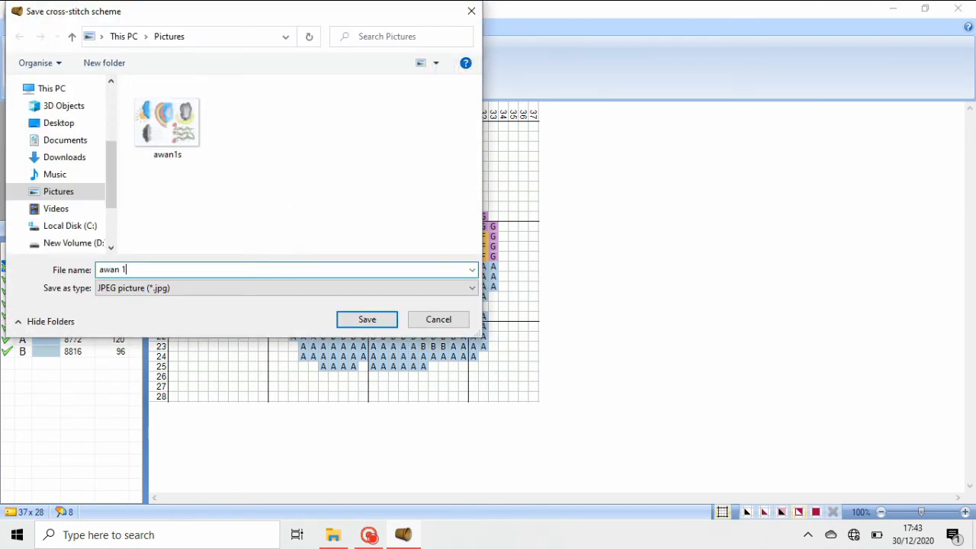
{"action": "type", "text": "p"}
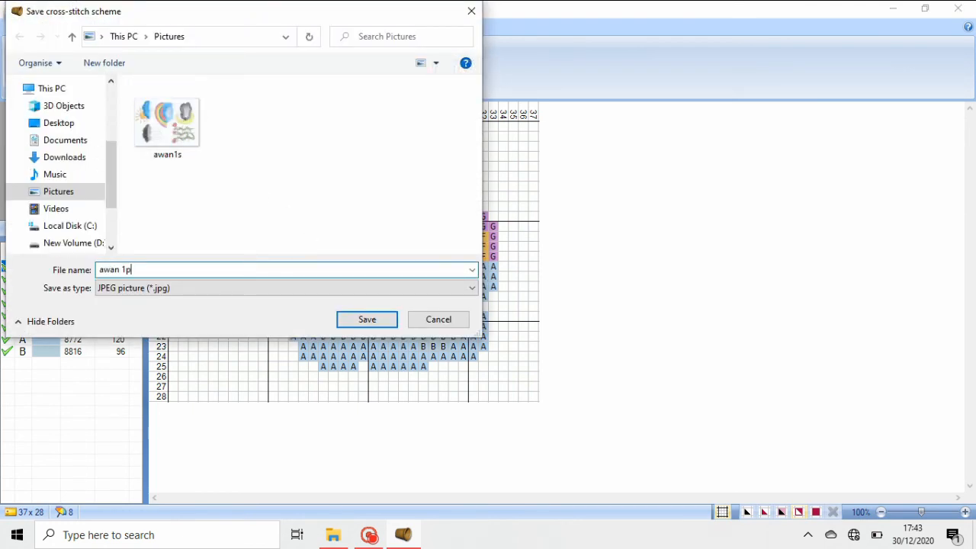
{"action": "left_click", "coordinate": [358, 319]}
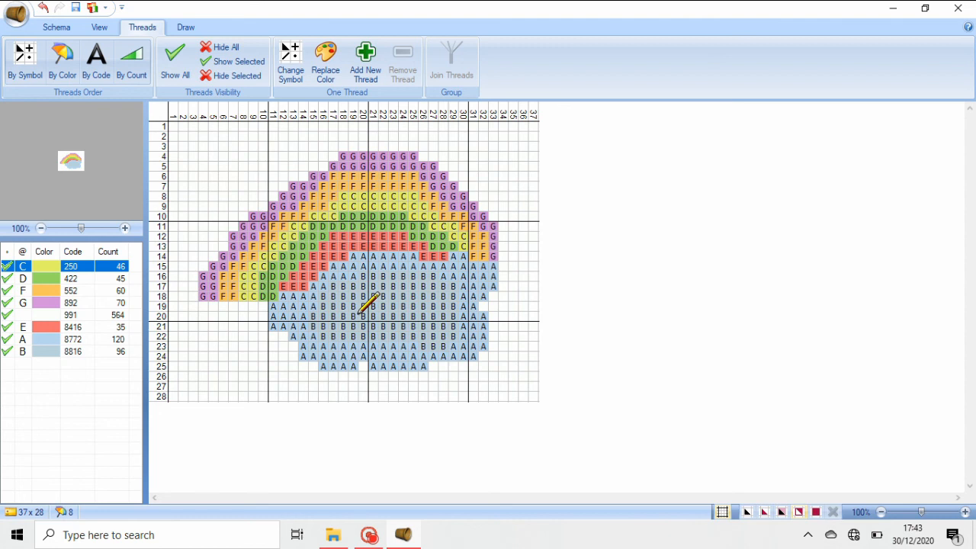
Switch to File Explorer, open the exported picture "awan 1p" in Photos and compare it with its colour list picture "awan 1p.Colors".
{"action": "left_click", "coordinate": [333, 536]}
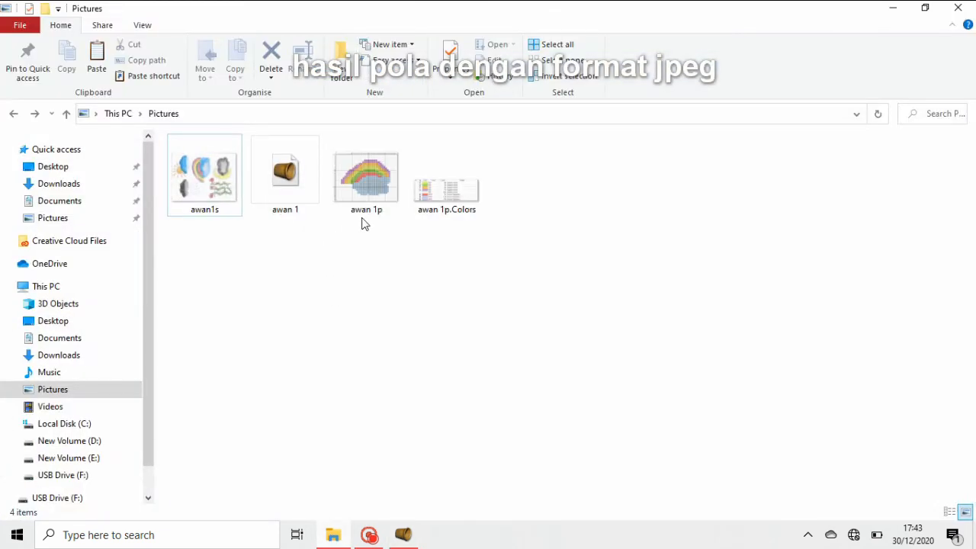
{"action": "double_click", "coordinate": [364, 205]}
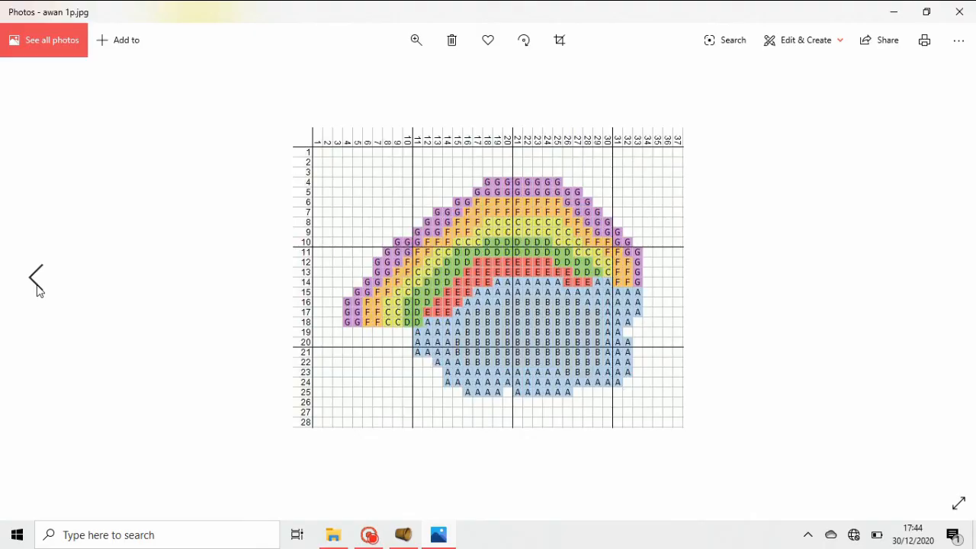
{"action": "left_click", "coordinate": [37, 277]}
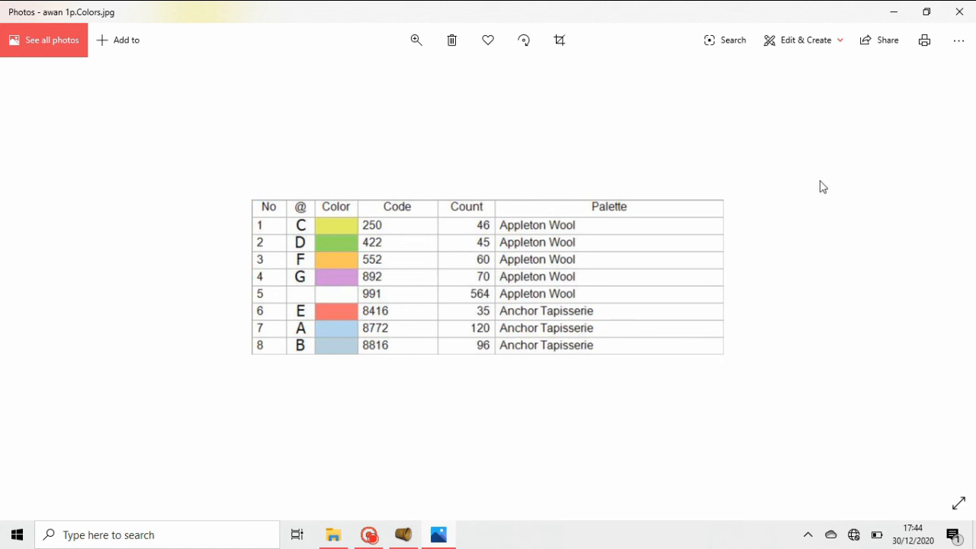
{"action": "left_click", "coordinate": [942, 277]}
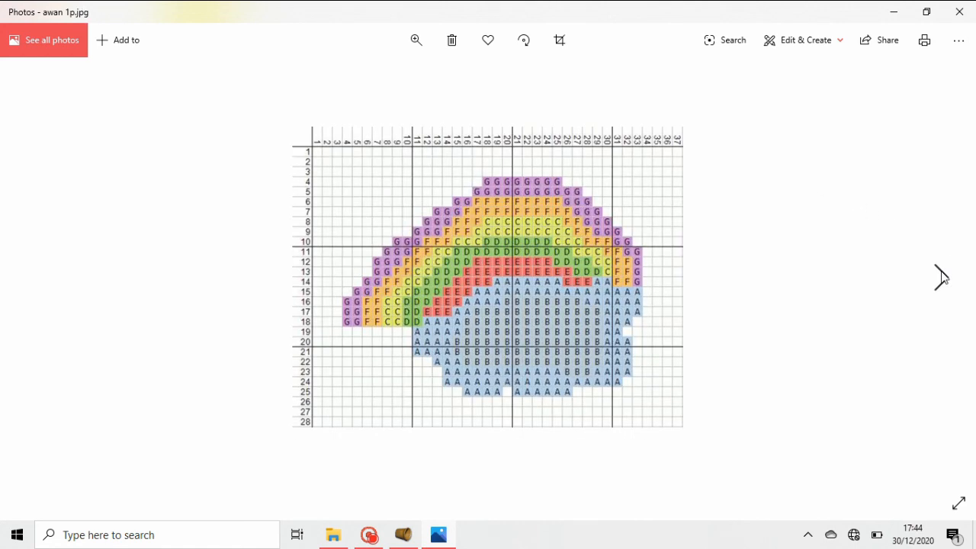